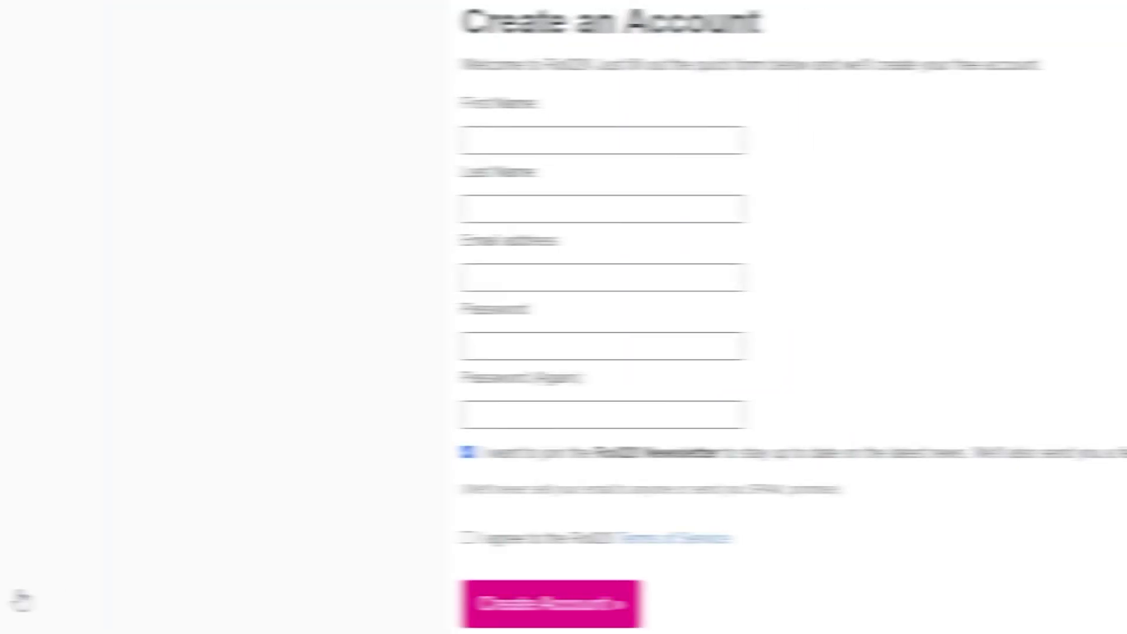
Step: Fill in the sign-up form with first and last name, email and password, and accept the Terms of Service
key("Tab")
key("Tab")
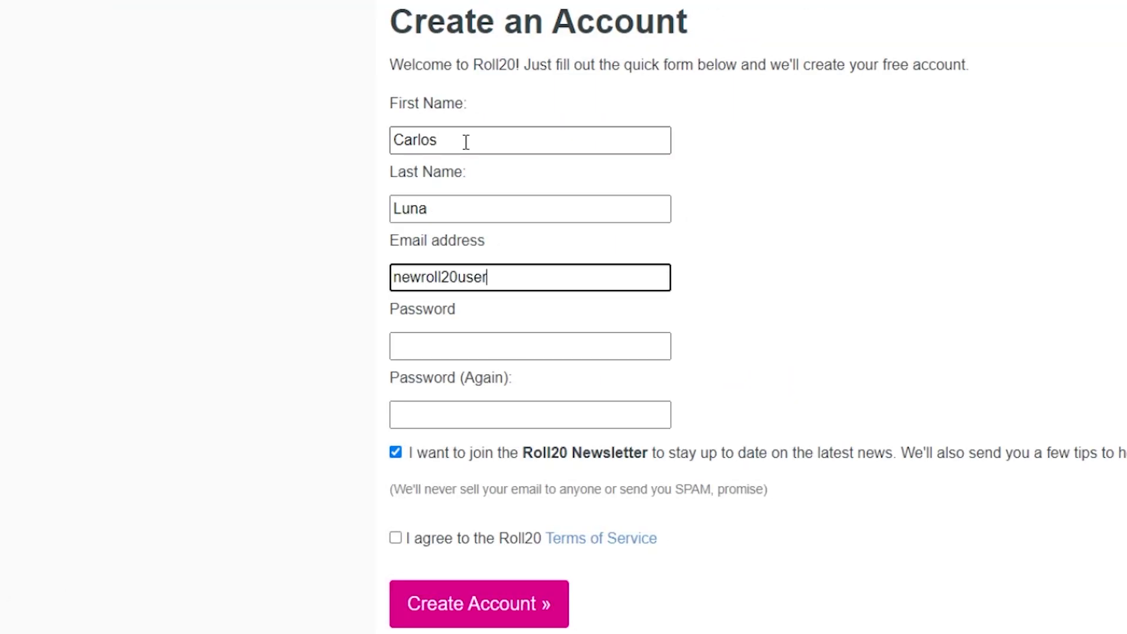
key("Tab")
type("********")
key("Tab")
type("*********")
left_click(455, 538)
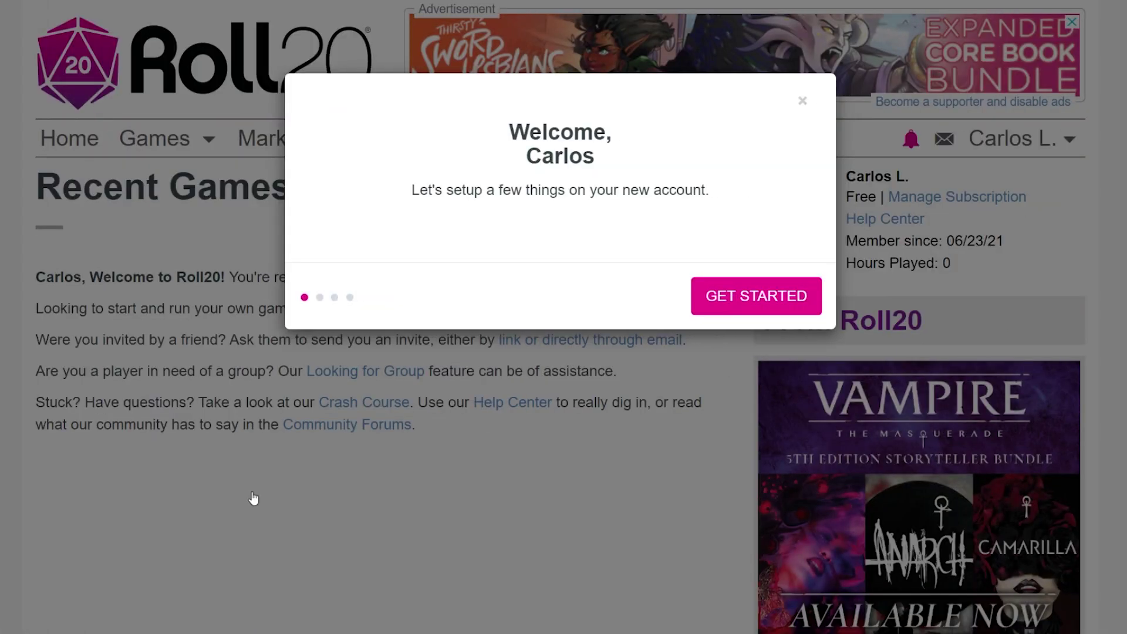
Step: Create the account and finish the welcome setup with English kept as the language
left_click(749, 293)
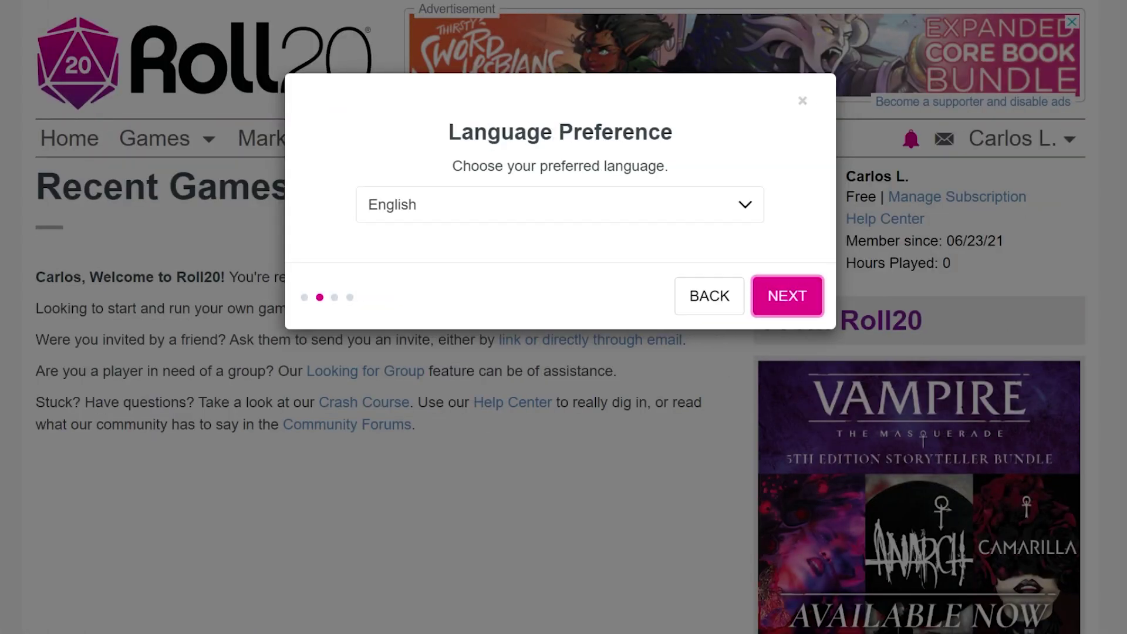
left_click(787, 296)
left_click(787, 296)
left_click(795, 304)
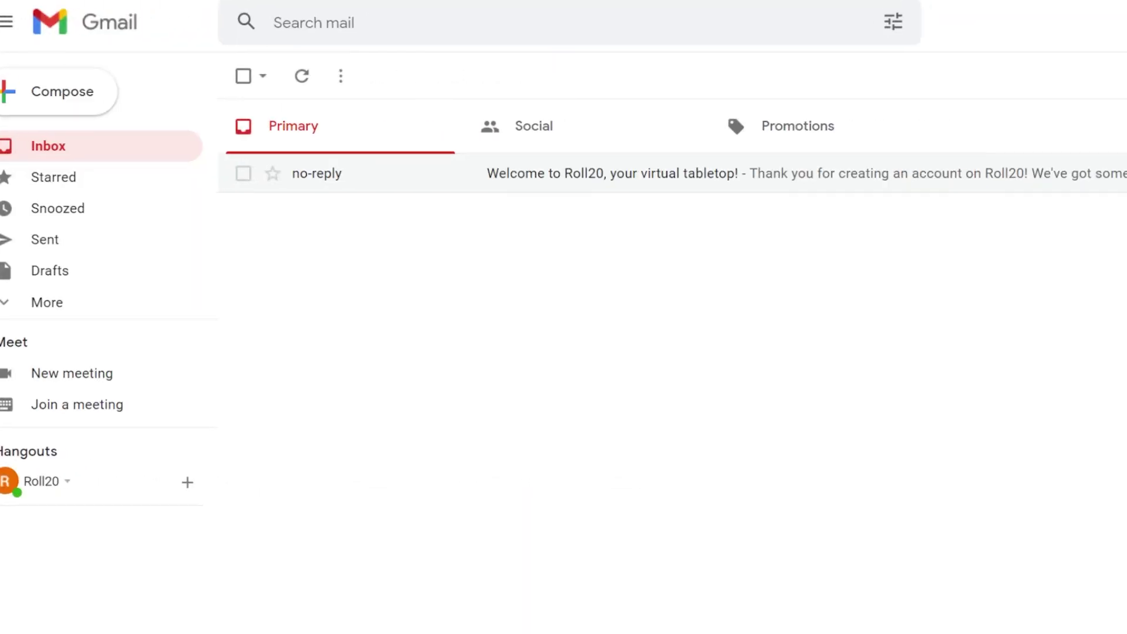
Step: Refresh the Gmail inbox and follow the Roll20 invitation's accept link for New DnD Game
left_click(301, 76)
left_click(642, 174)
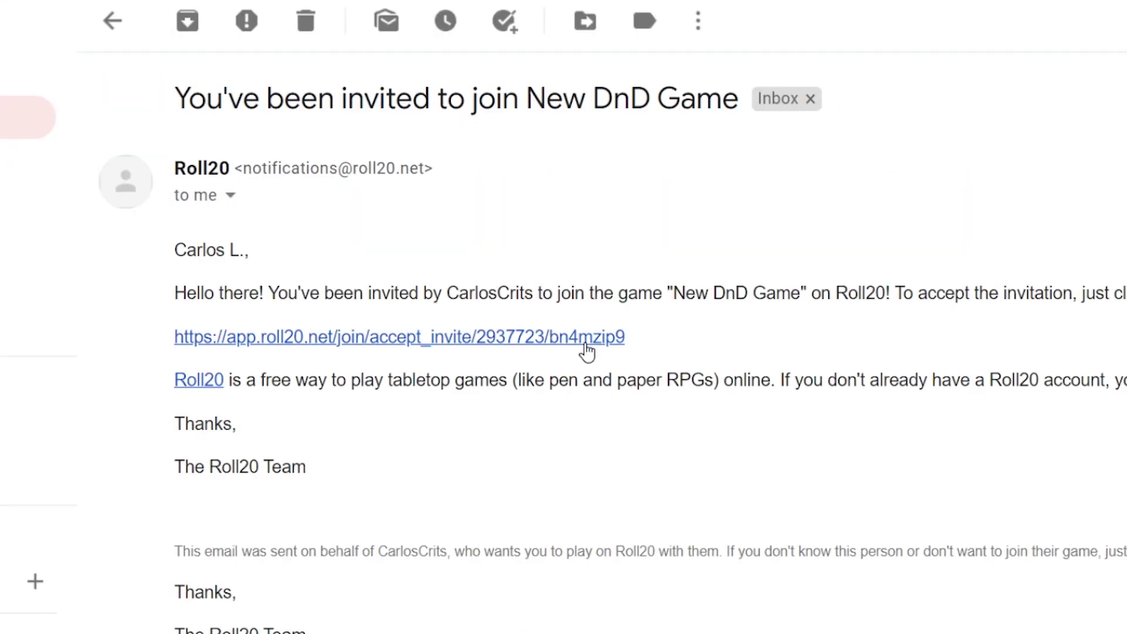
left_click(587, 350)
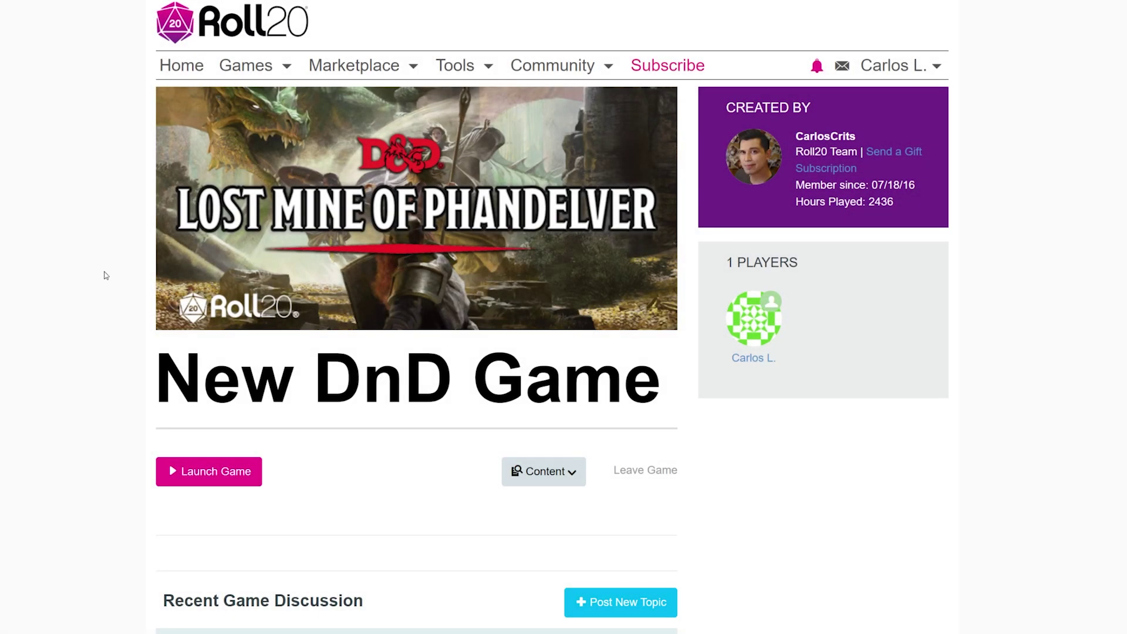
Step: Launch the New DnD Game tabletop to reach its journal of pre-generated characters
left_click(214, 475)
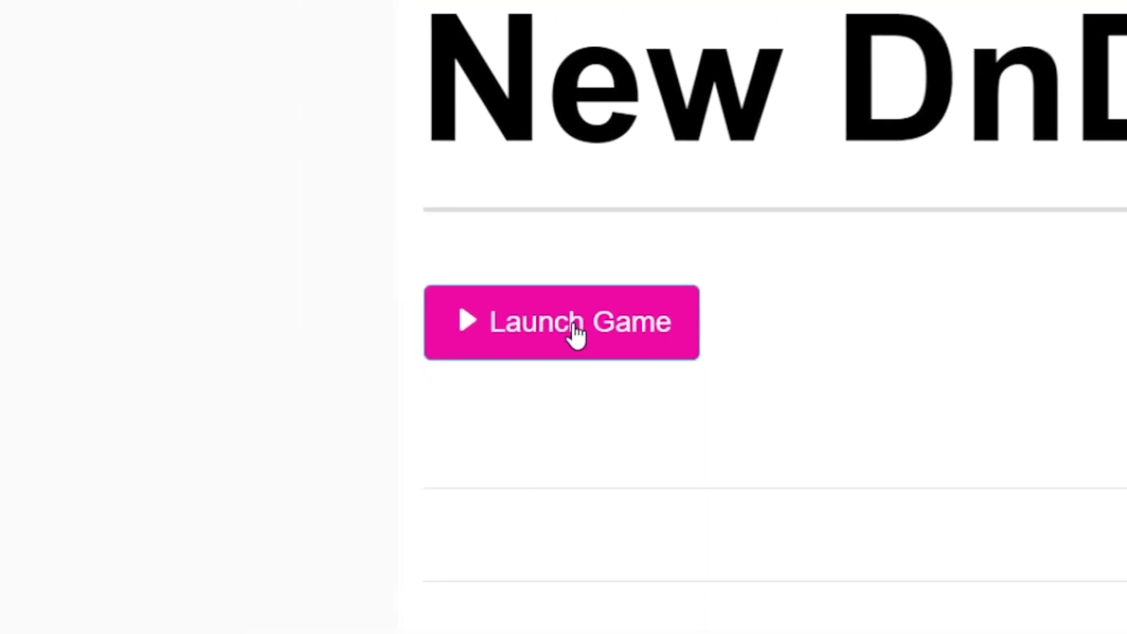
left_click(578, 334)
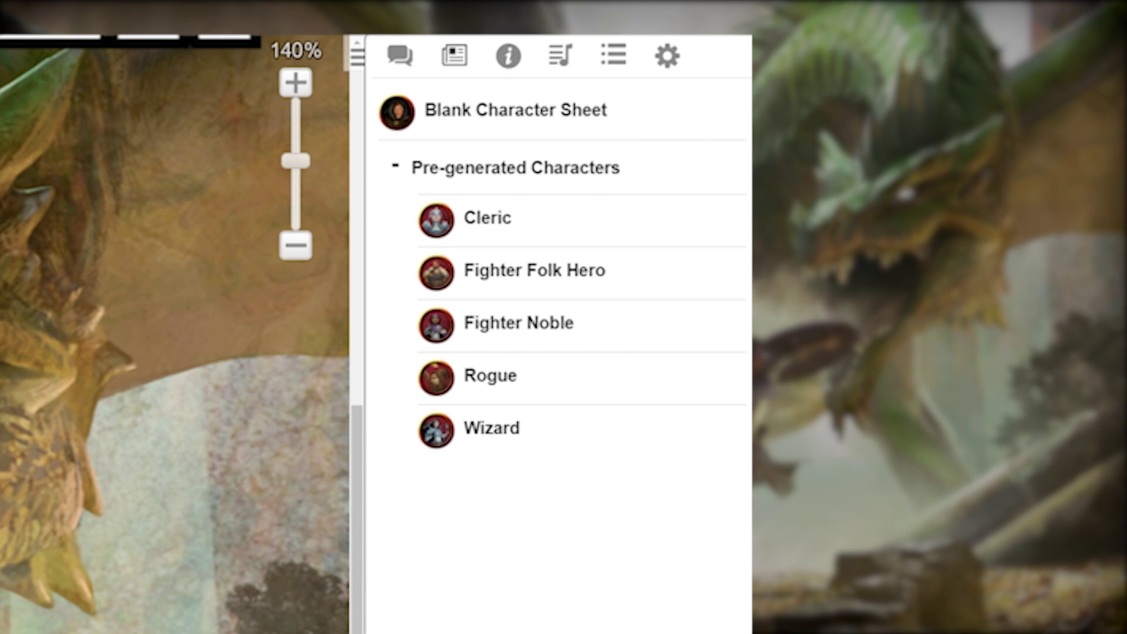
Step: Add Player to the Cleric's In Player's Journals and Can Be Edited & Controlled By, then save
left_click(487, 218)
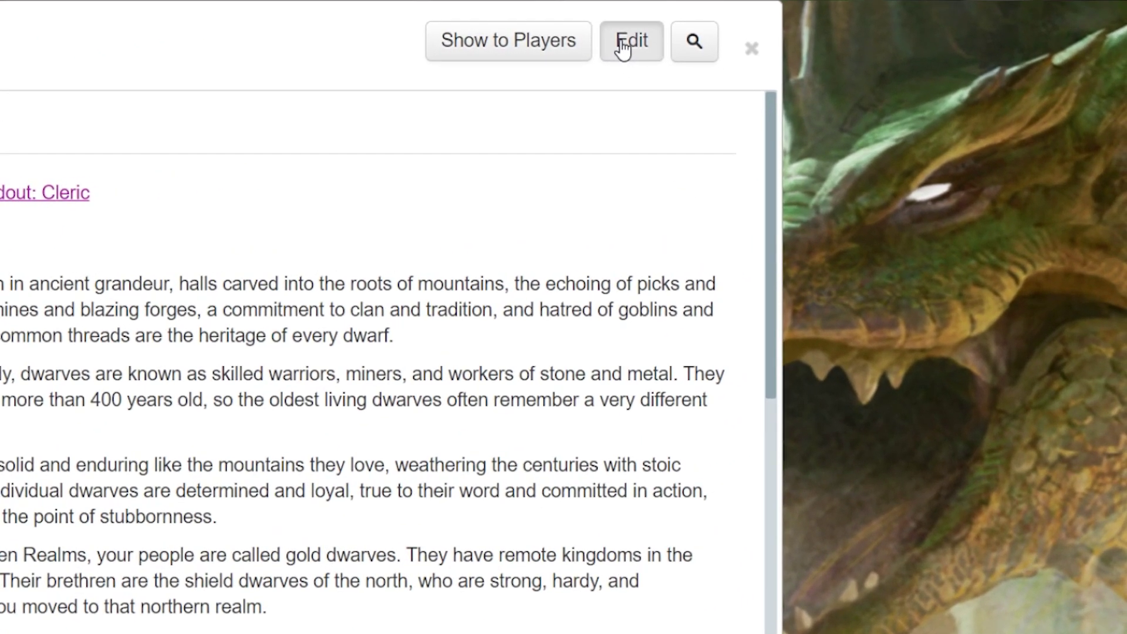
left_click(875, 30)
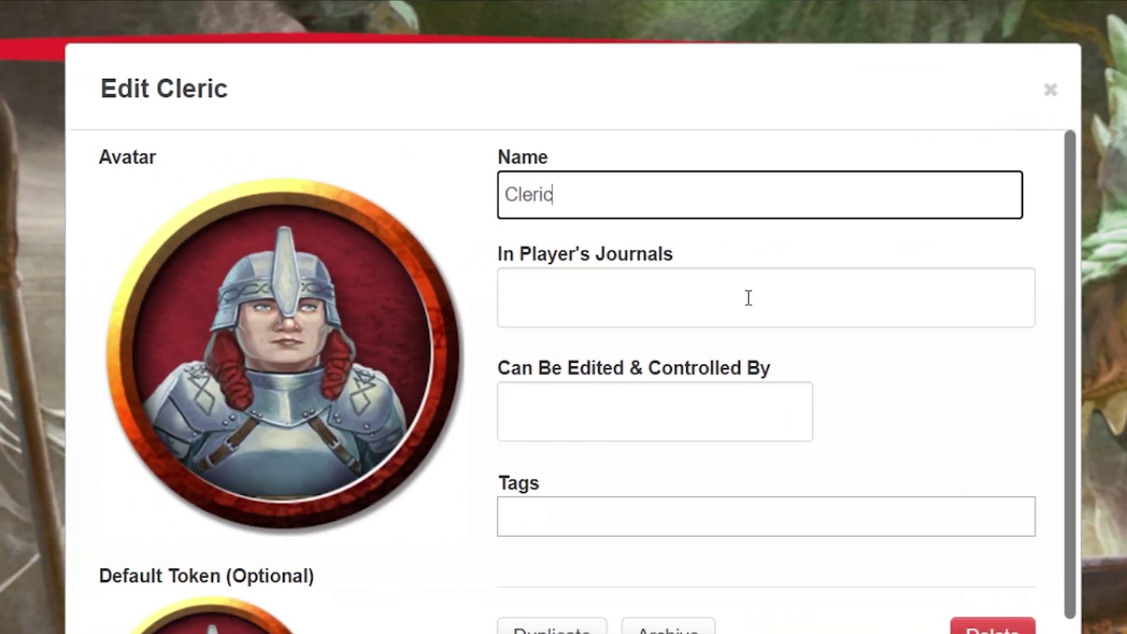
left_click(414, 297)
left_click(534, 448)
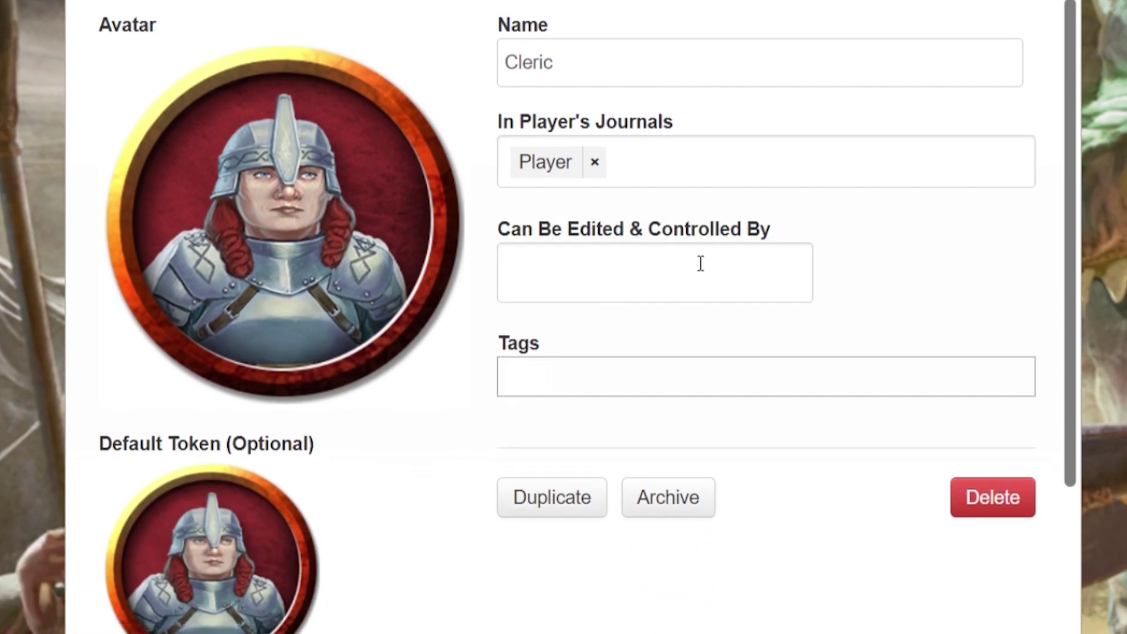
left_click(635, 403)
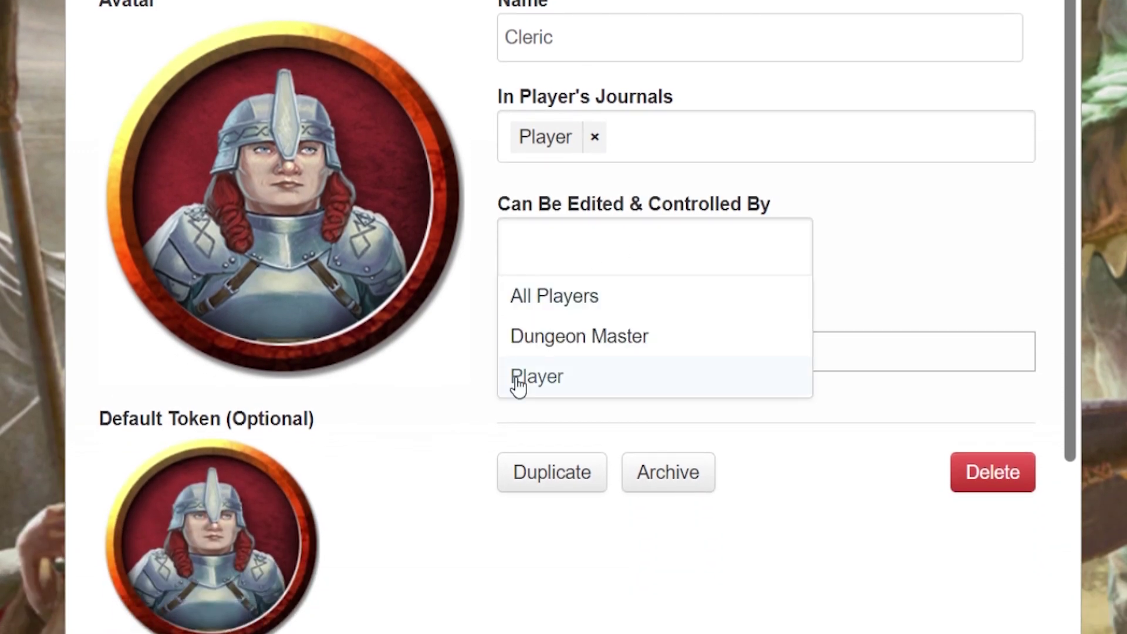
left_click(516, 379)
left_click(856, 90)
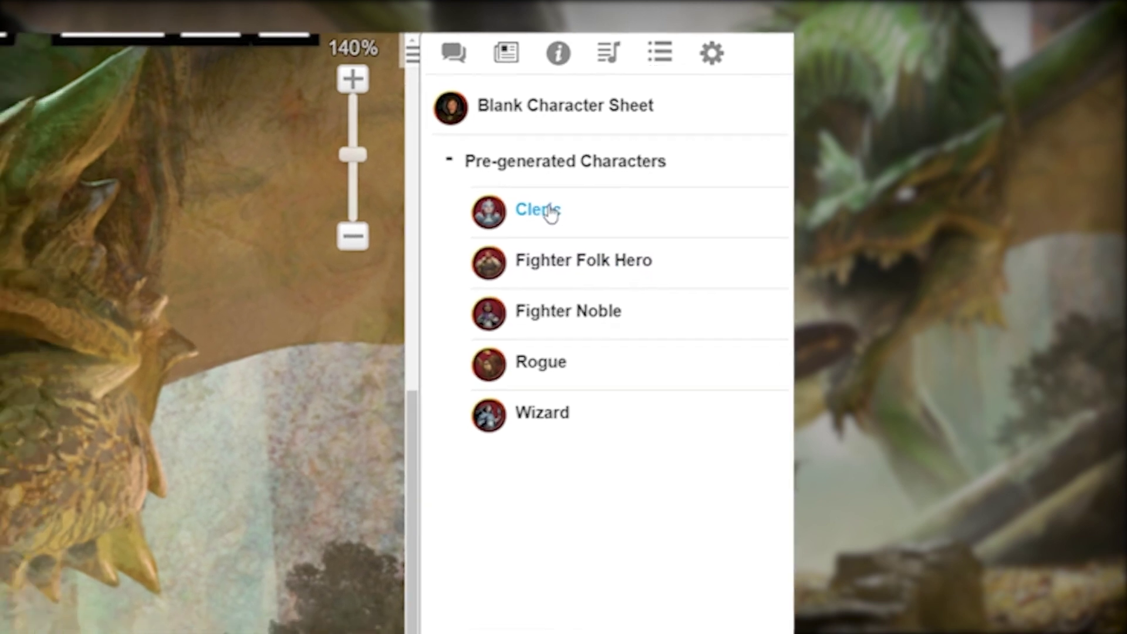
Step: Open the Cleric token's details and switch to its Character Sheet tab
left_click(499, 219)
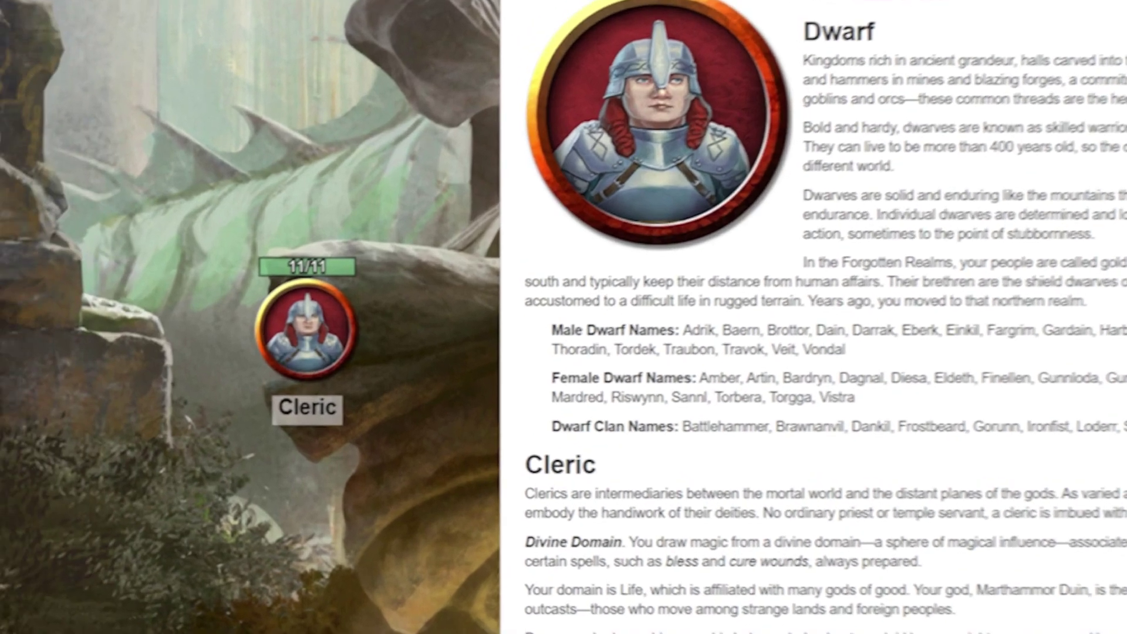
left_click(794, 65)
double_click(493, 282)
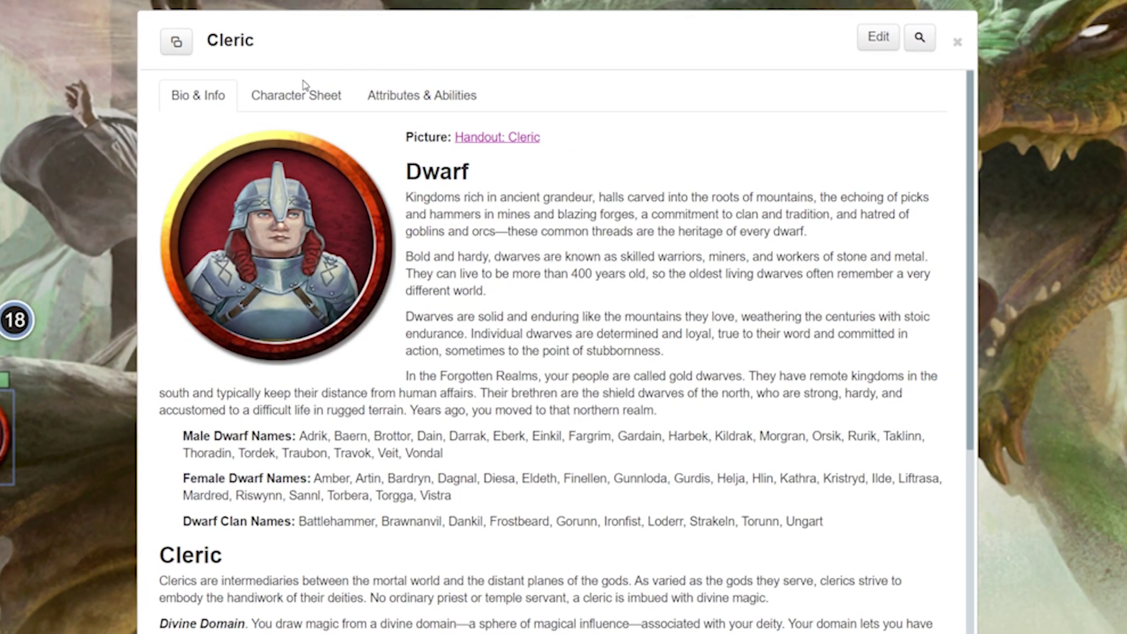
left_click(302, 89)
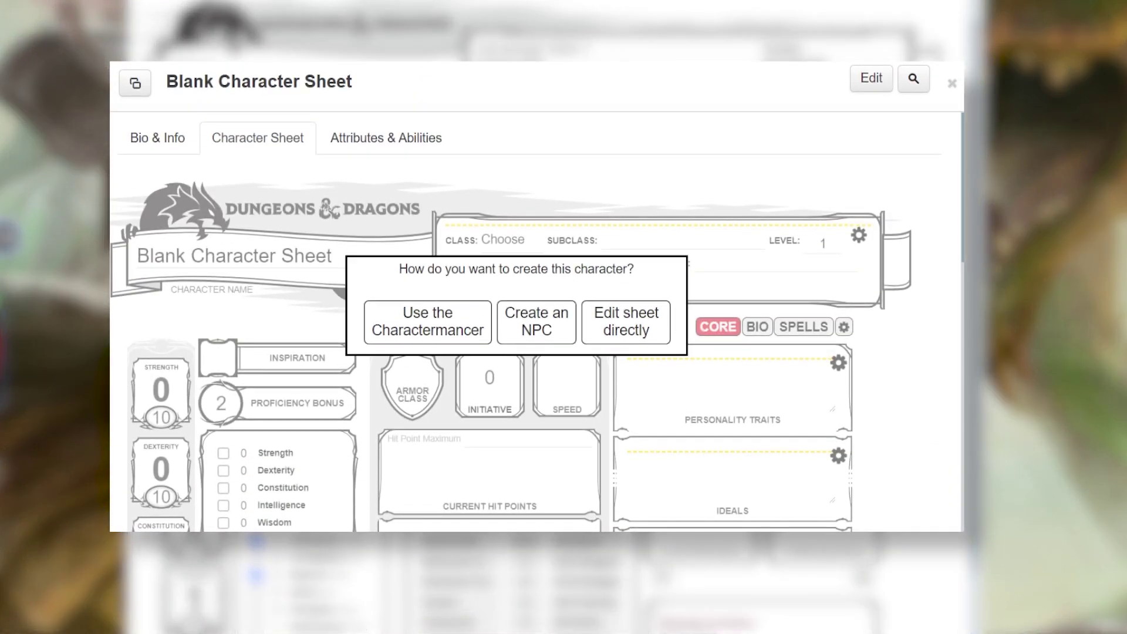
Step: Start the Charactermancer, choosing Dwarf (EK) as race and Lawful Good as alignment
left_click(440, 327)
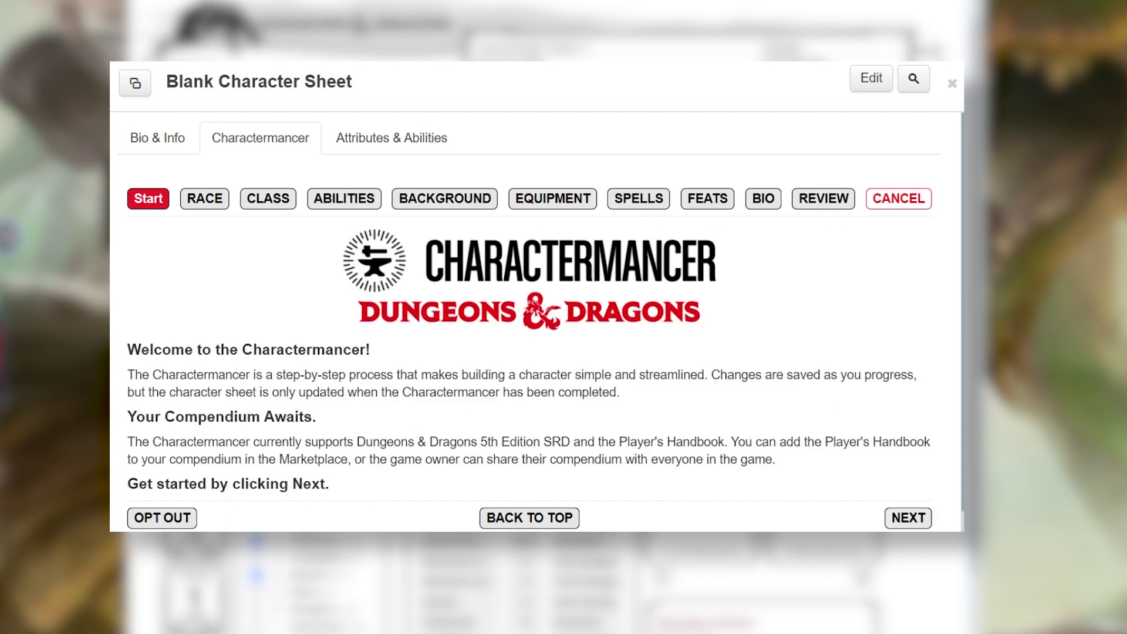
left_click(957, 519)
left_click(427, 469)
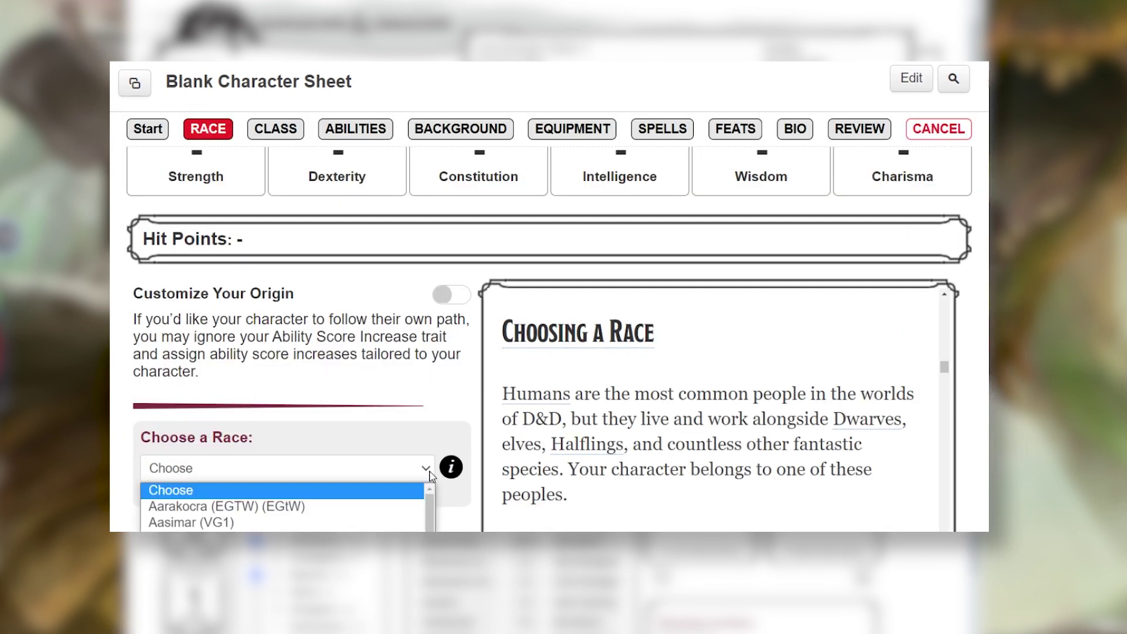
scroll(352, 511, "down", 5)
left_click(411, 516)
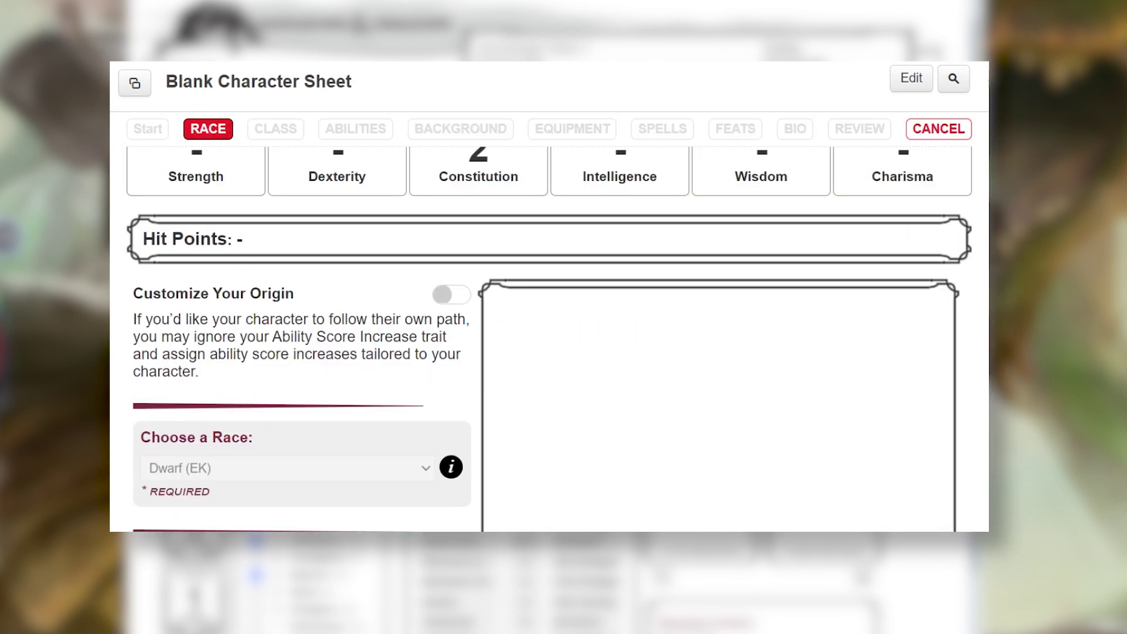
scroll(414, 517, "down", 3)
left_click(420, 499)
left_click(193, 519)
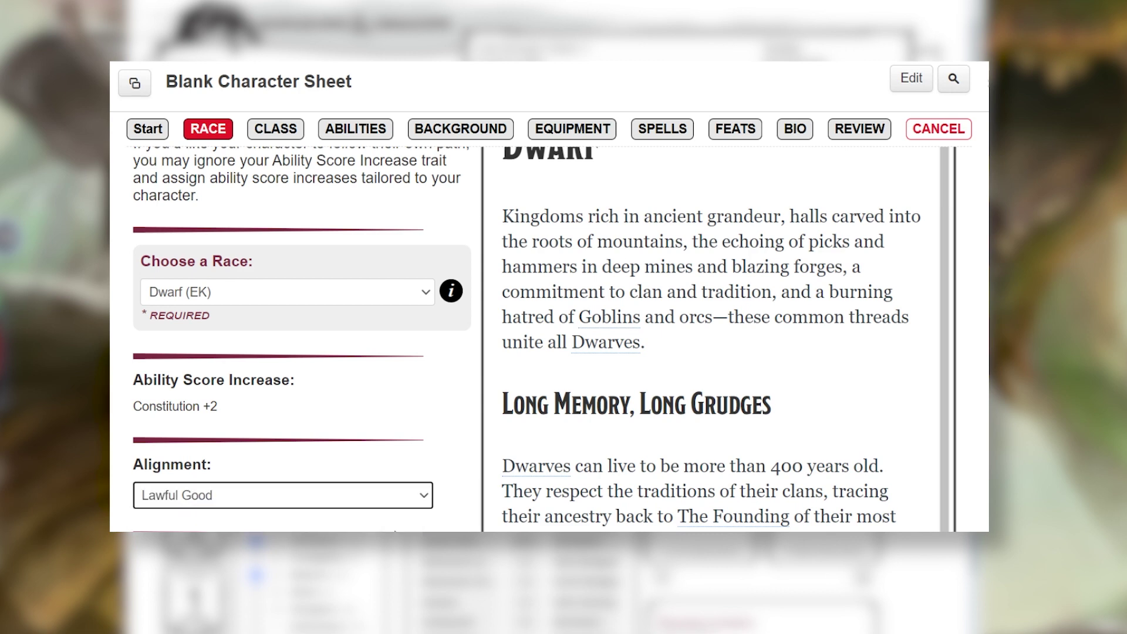
scroll(448, 258, "down", 5)
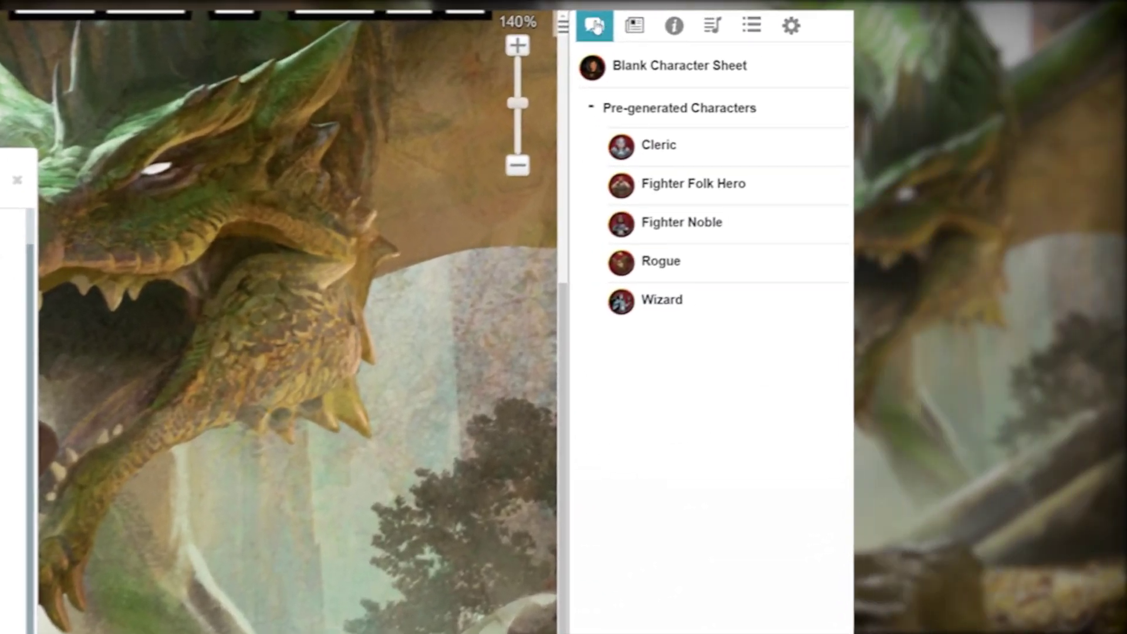
Step: Inspect the GM-only Stealth (-1) roll of 8 and 5 in the chat log
left_click(595, 26)
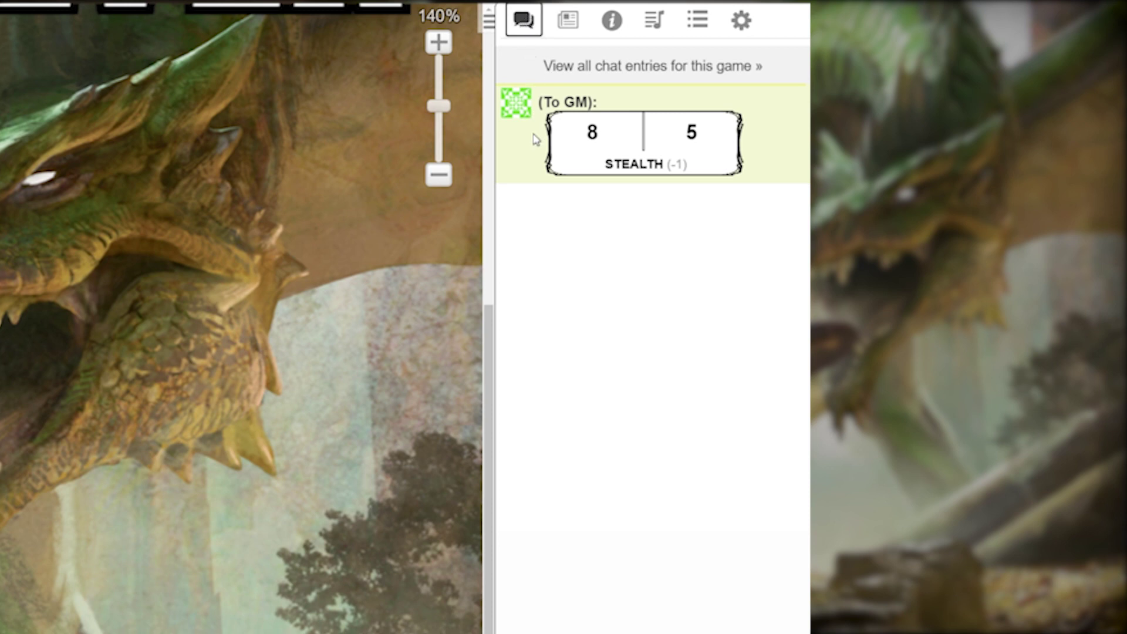
mouse_move(598, 140)
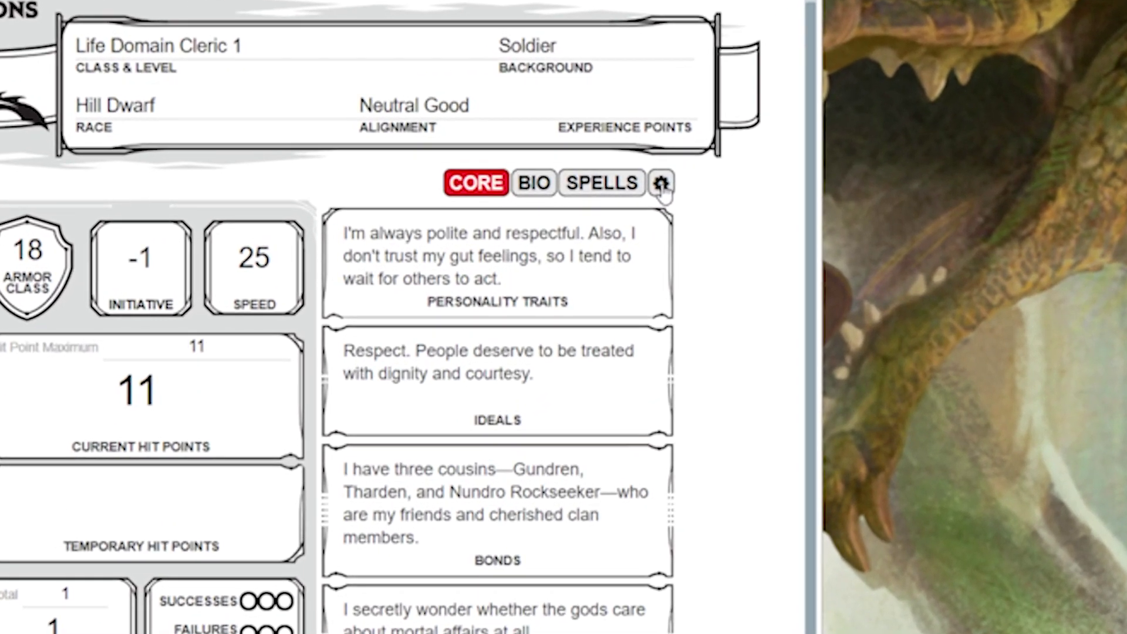
left_click(661, 184)
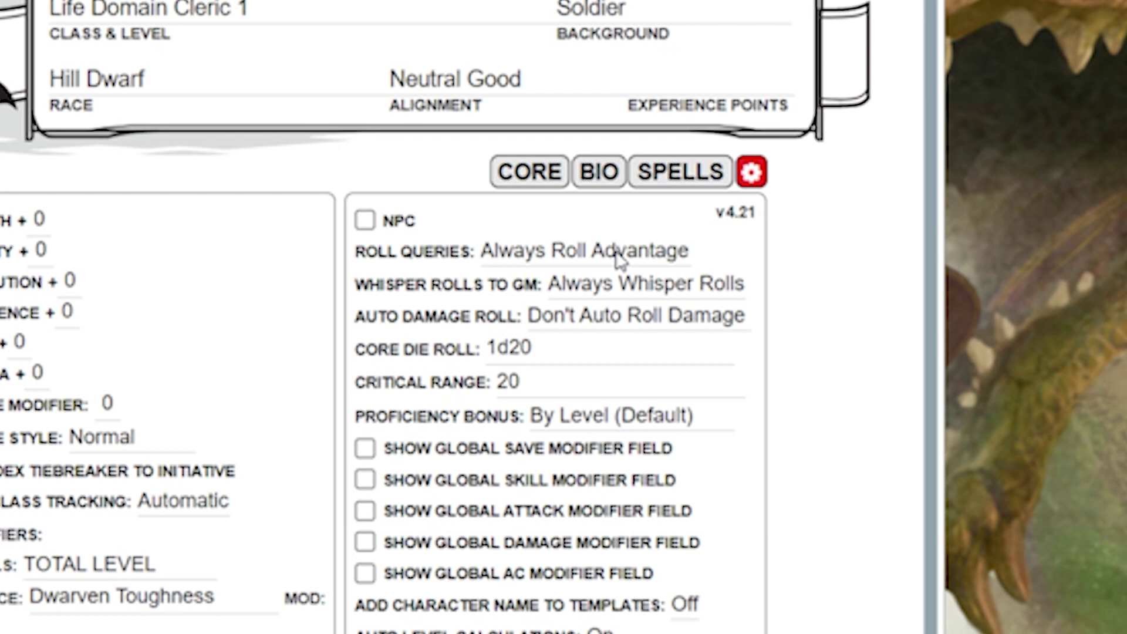
left_click(618, 259)
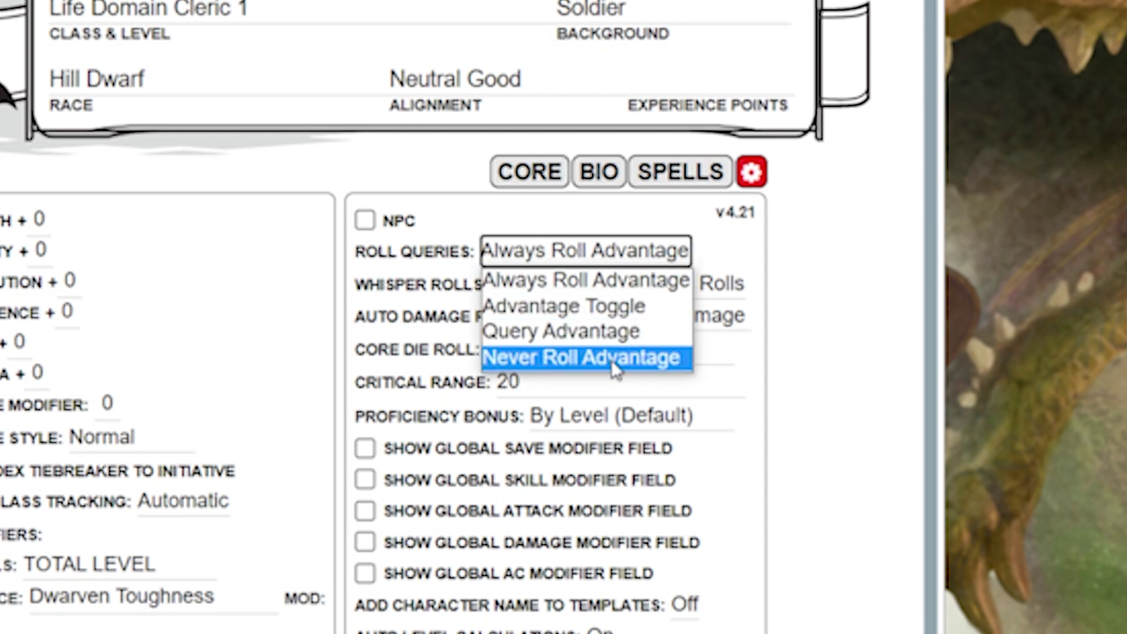
left_click(748, 219)
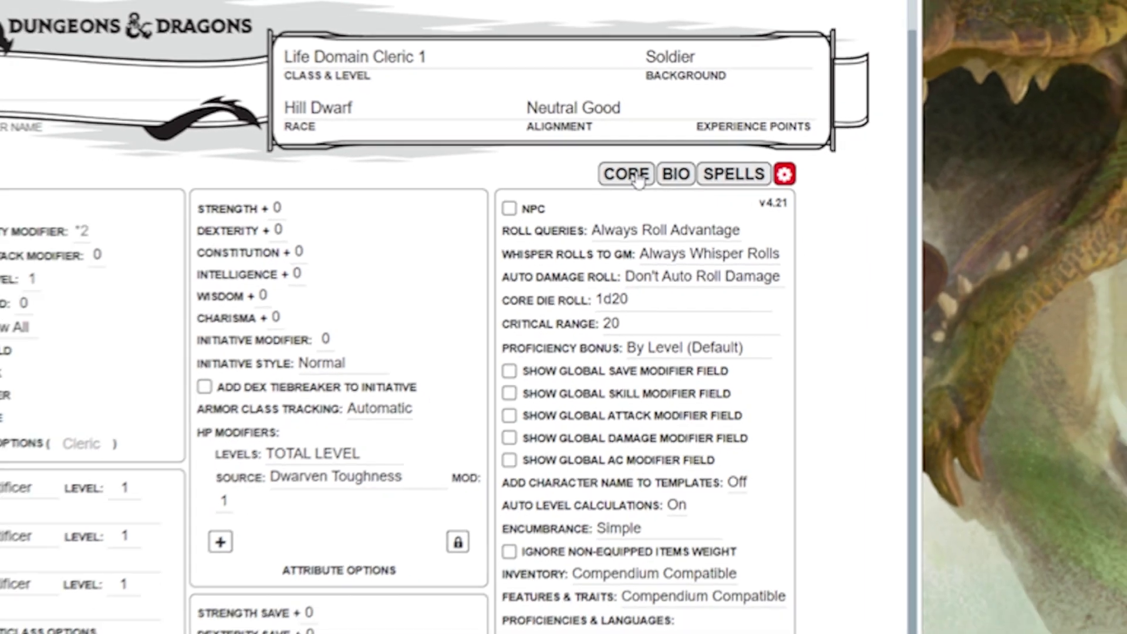
left_click(562, 178)
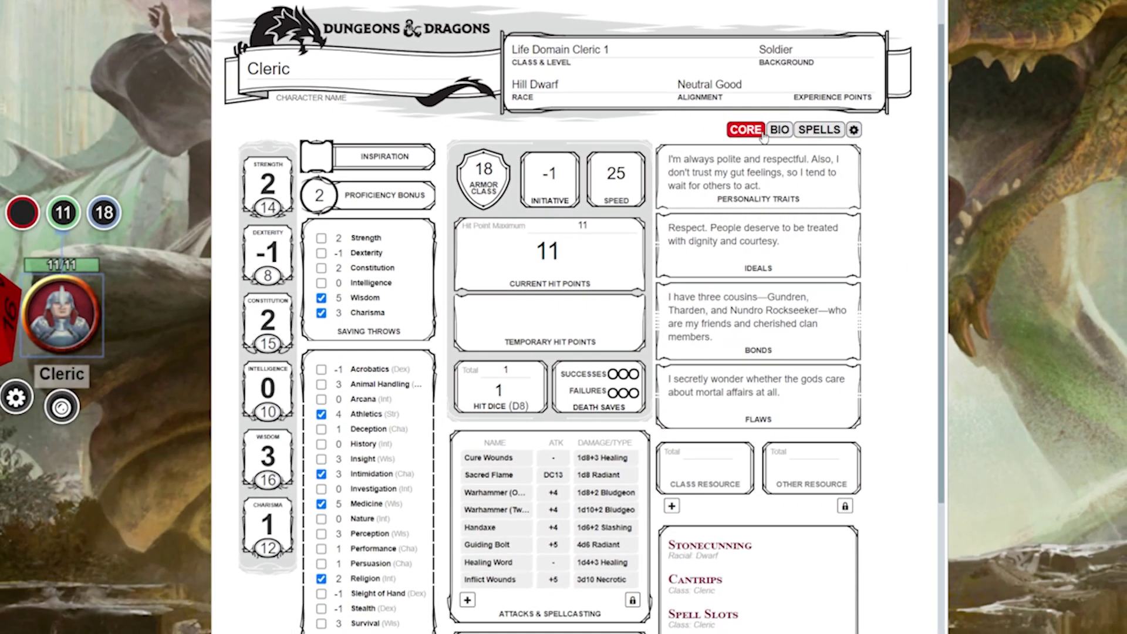
Step: Roll the Cleric's initiative, a one-handed Warhammer attack and its bludgeoning damage
left_click(1032, 440)
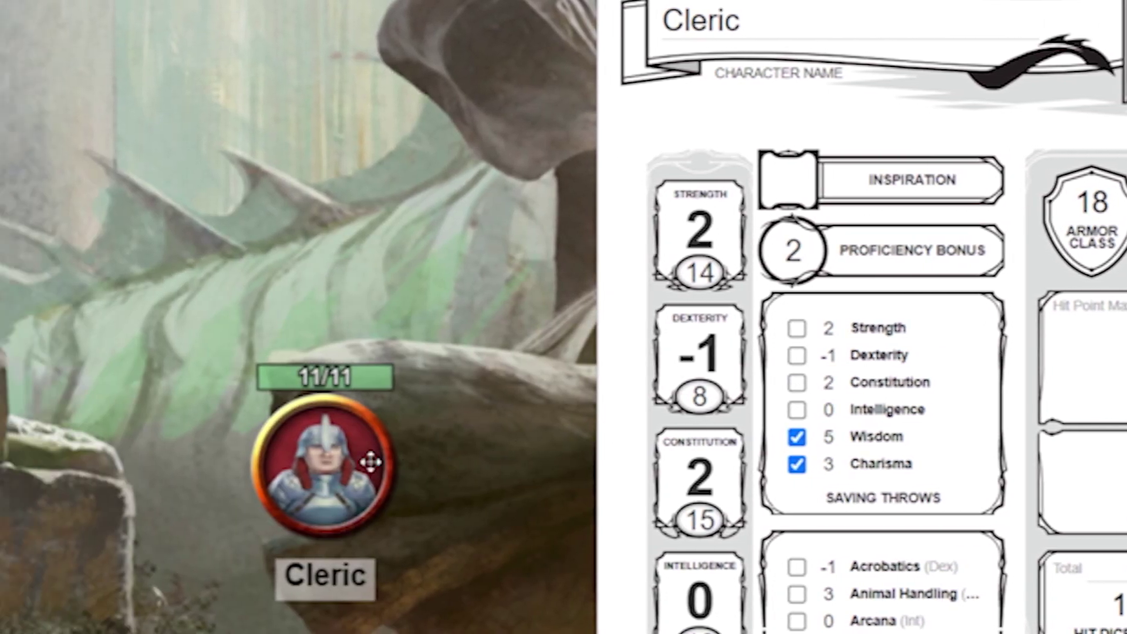
left_click(364, 468)
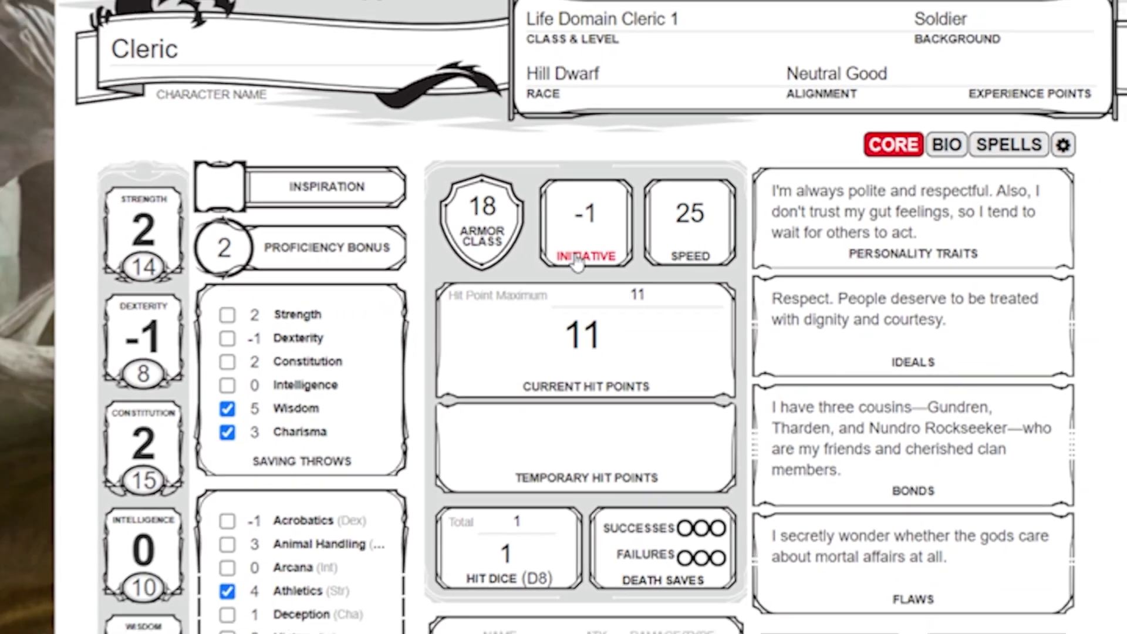
left_click(577, 258)
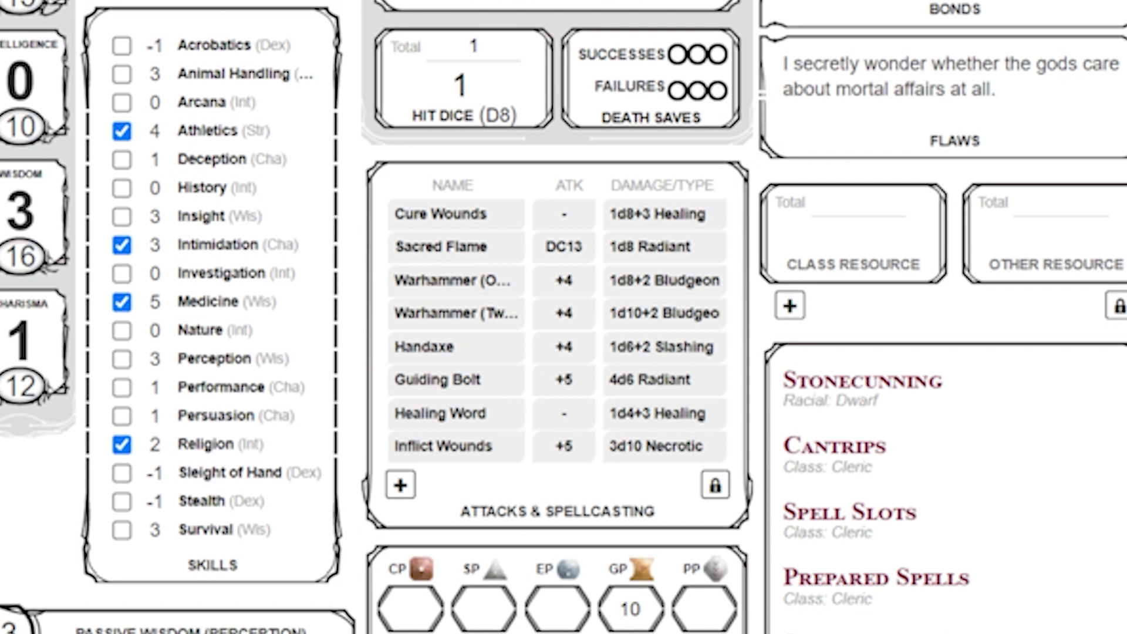
left_click(475, 287)
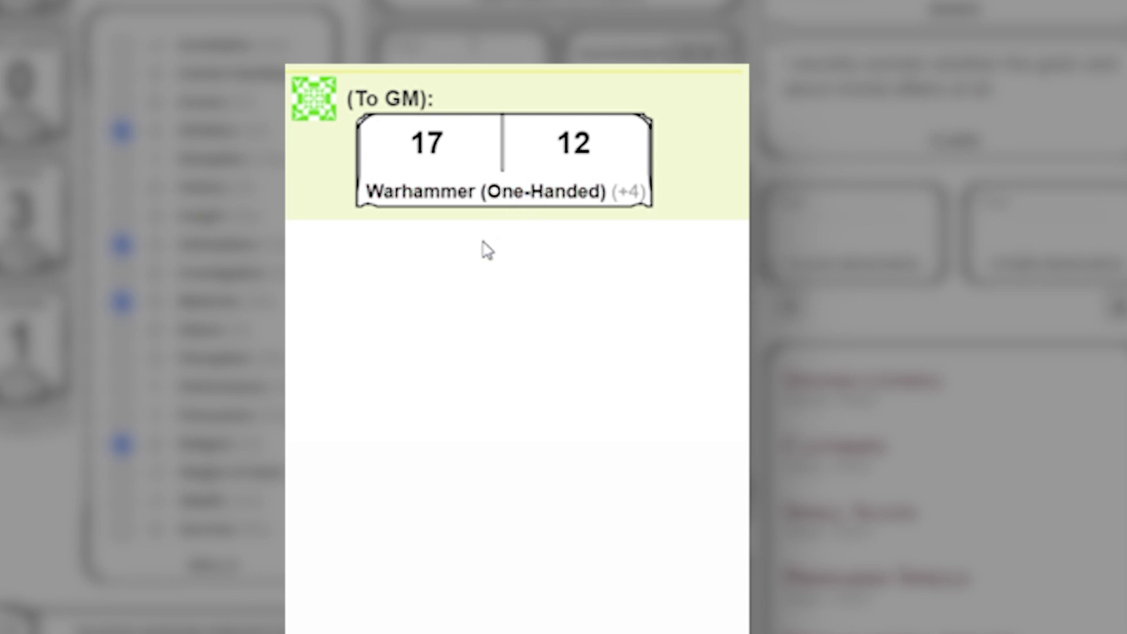
left_click(490, 200)
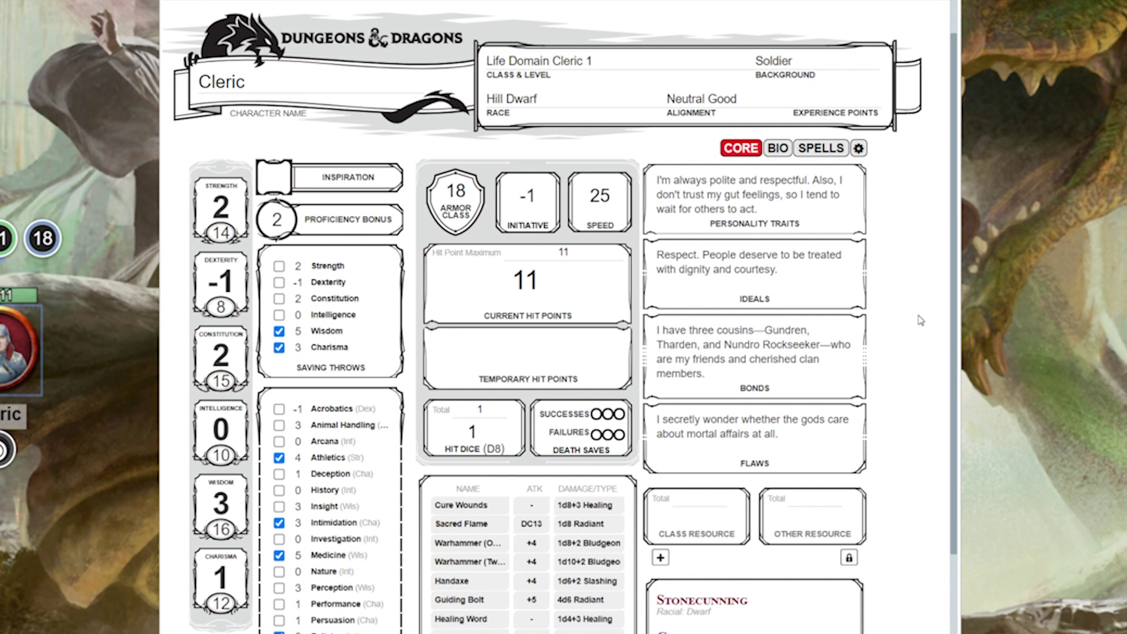
scroll(954, 347, "down", 3)
scroll(955, 352, "down", 3)
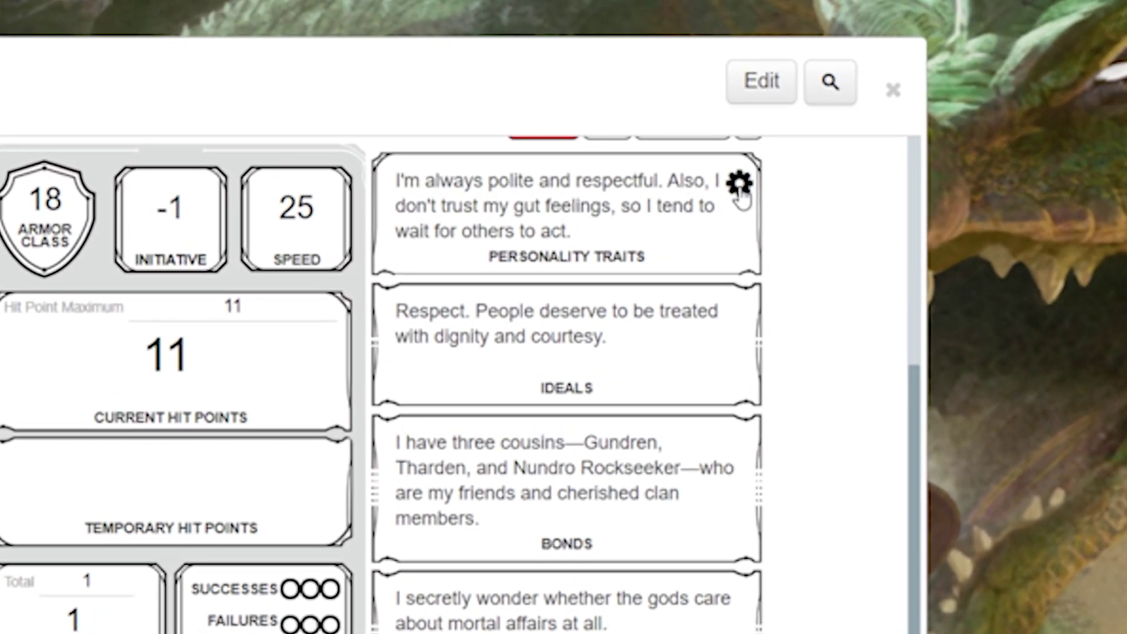
Step: Remove 'and respectful' from the Cleric's Personality Traits and end the sentence with a period
left_click(739, 187)
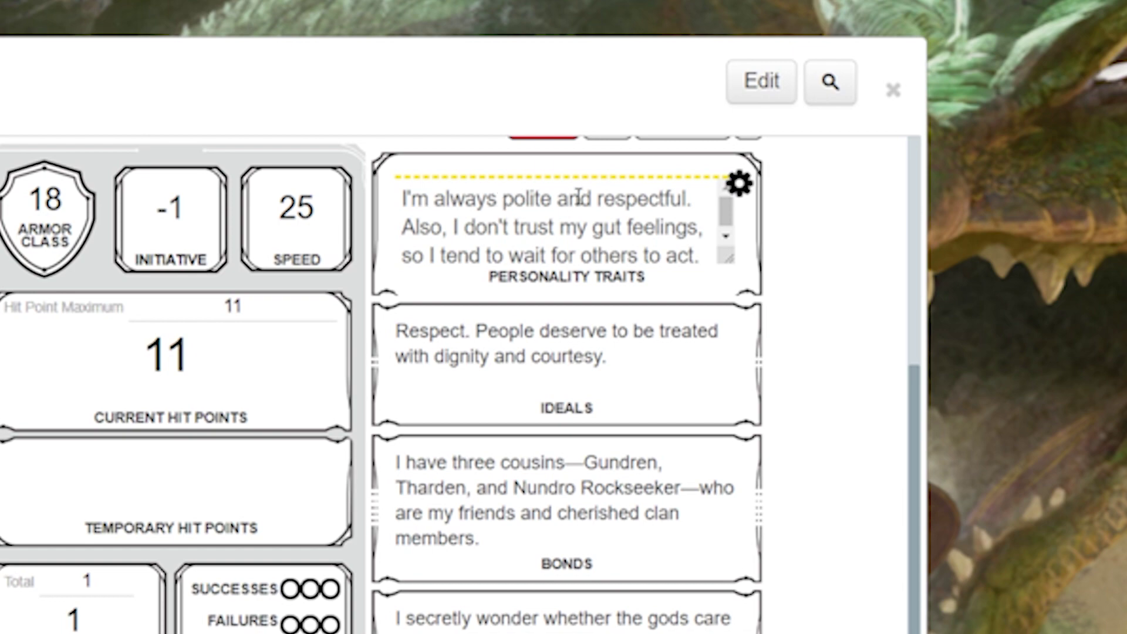
left_click_drag(575, 200, 692, 199)
key("BackSpace")
key("BackSpace")
type(".")
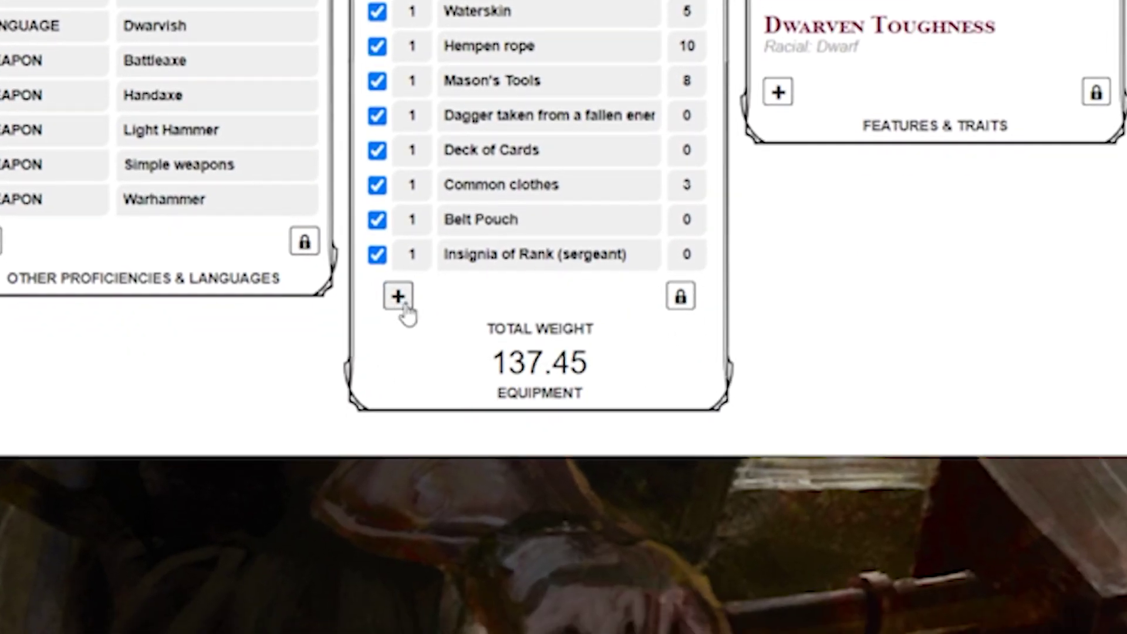
Step: Add a Rope equipment row, then unlock the list, delete the Rope row and relock
left_click(399, 297)
left_click(485, 294)
type("Rope")
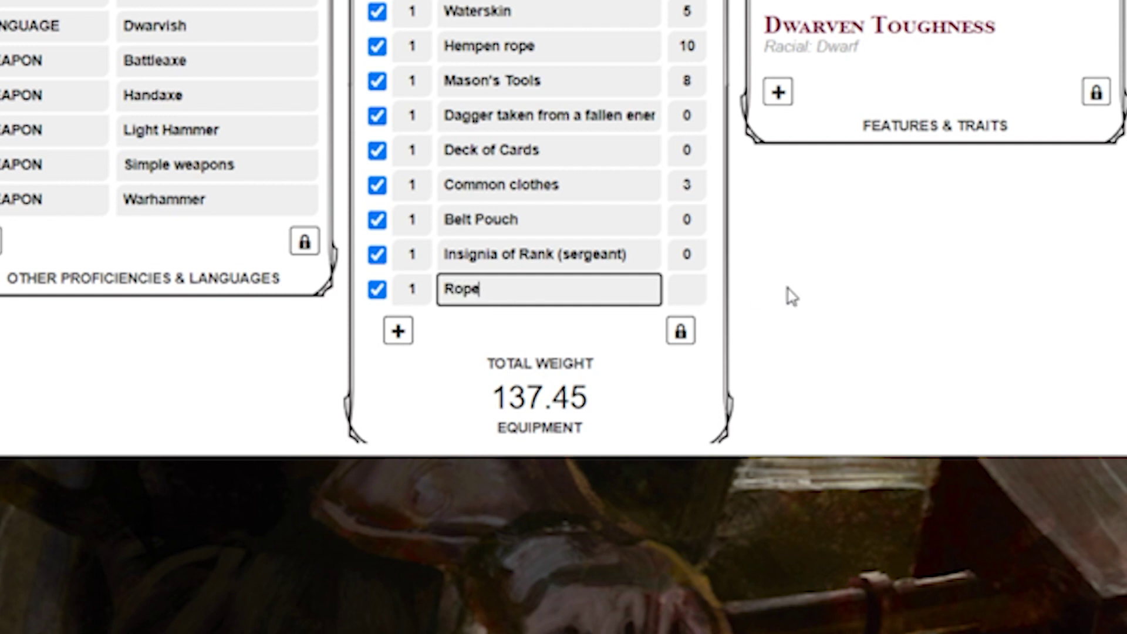
left_click(838, 287)
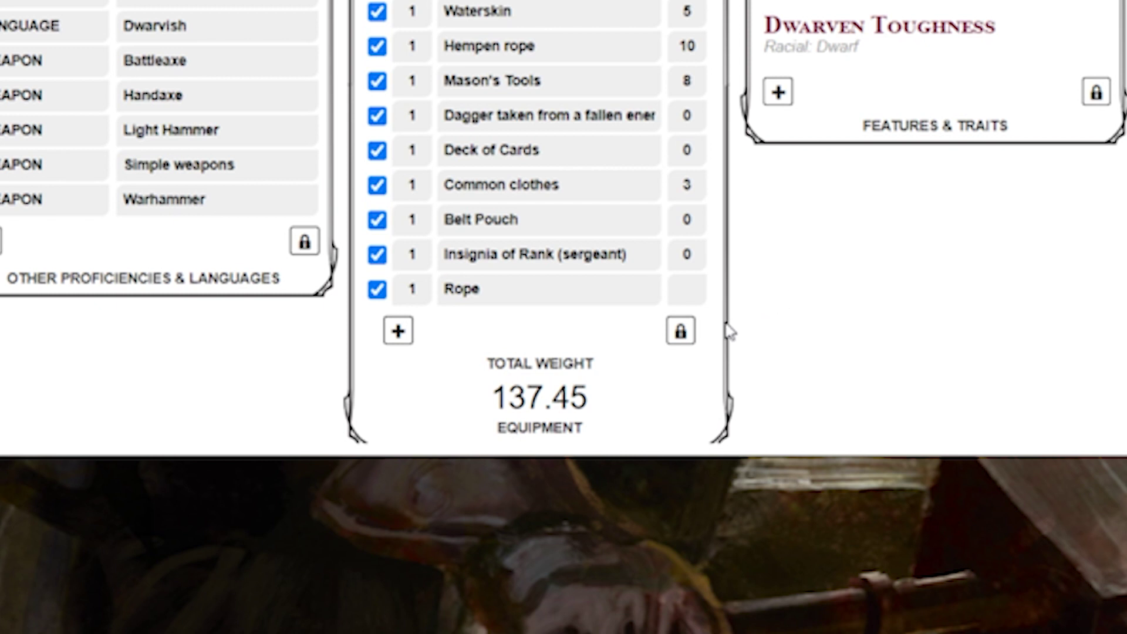
left_click(680, 332)
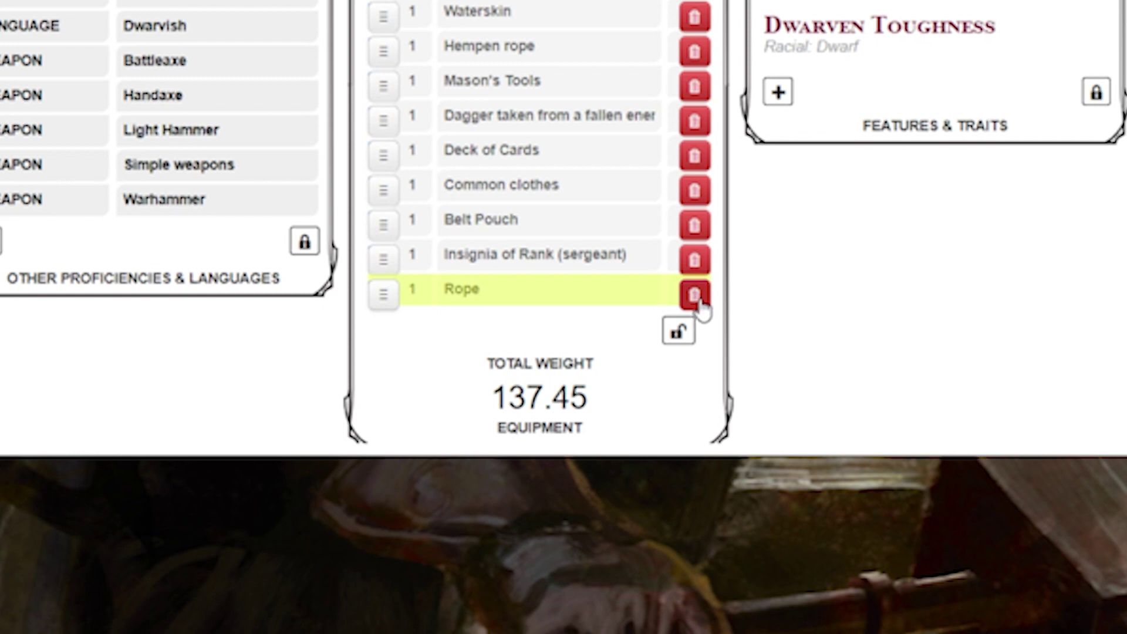
left_click(695, 295)
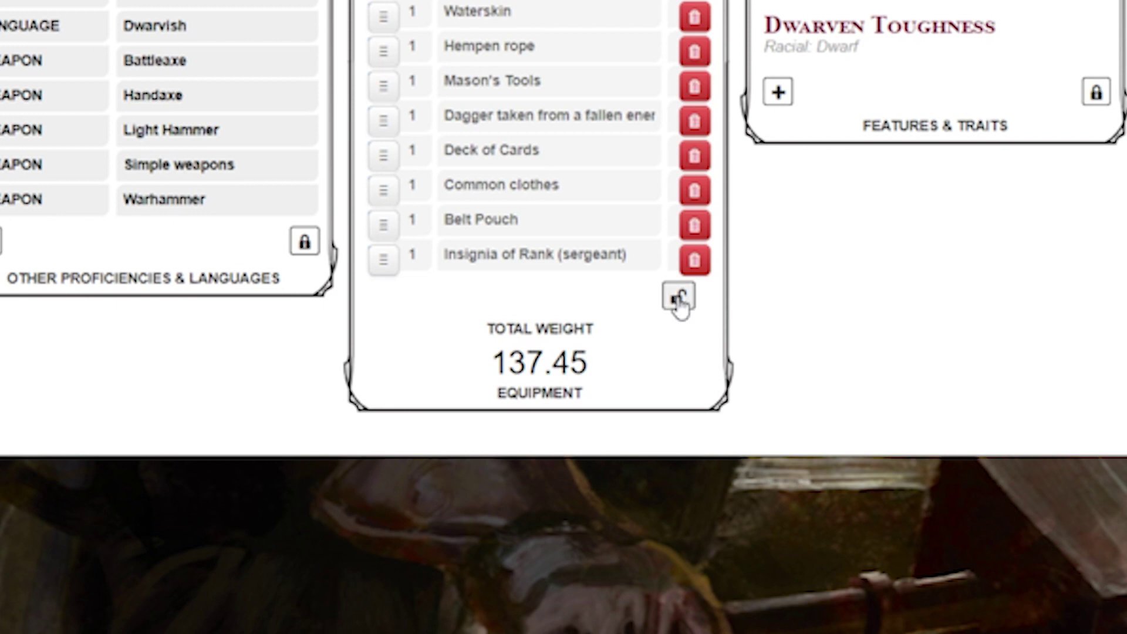
left_click(680, 298)
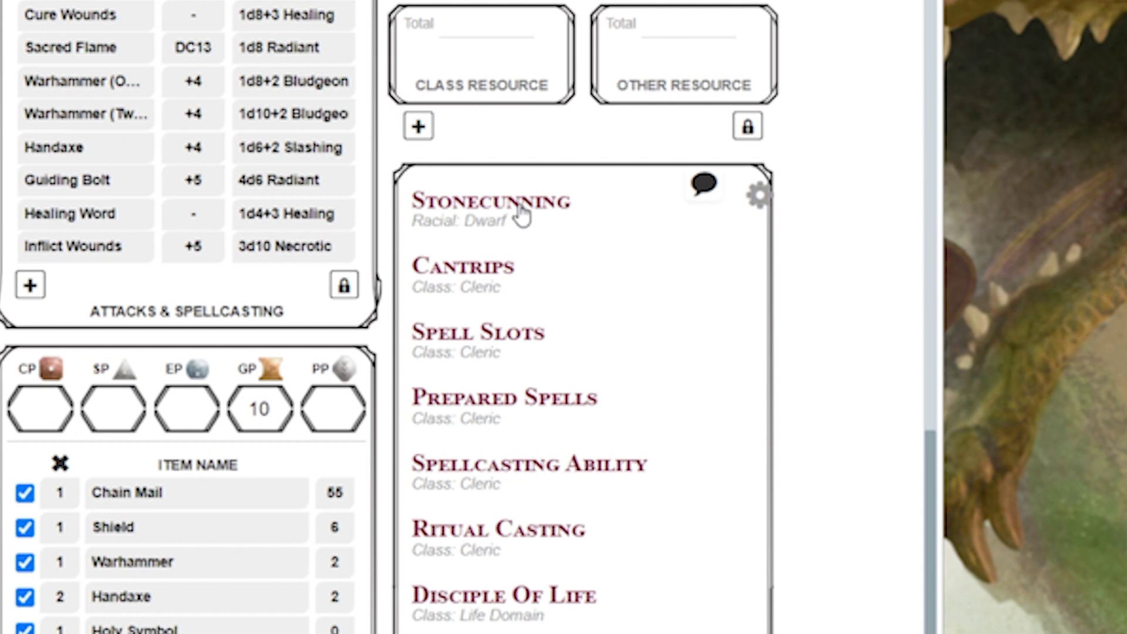
Step: Expand the Stonecunning racial trait, whisper it to the GM in chat, and open it for editing
left_click(521, 215)
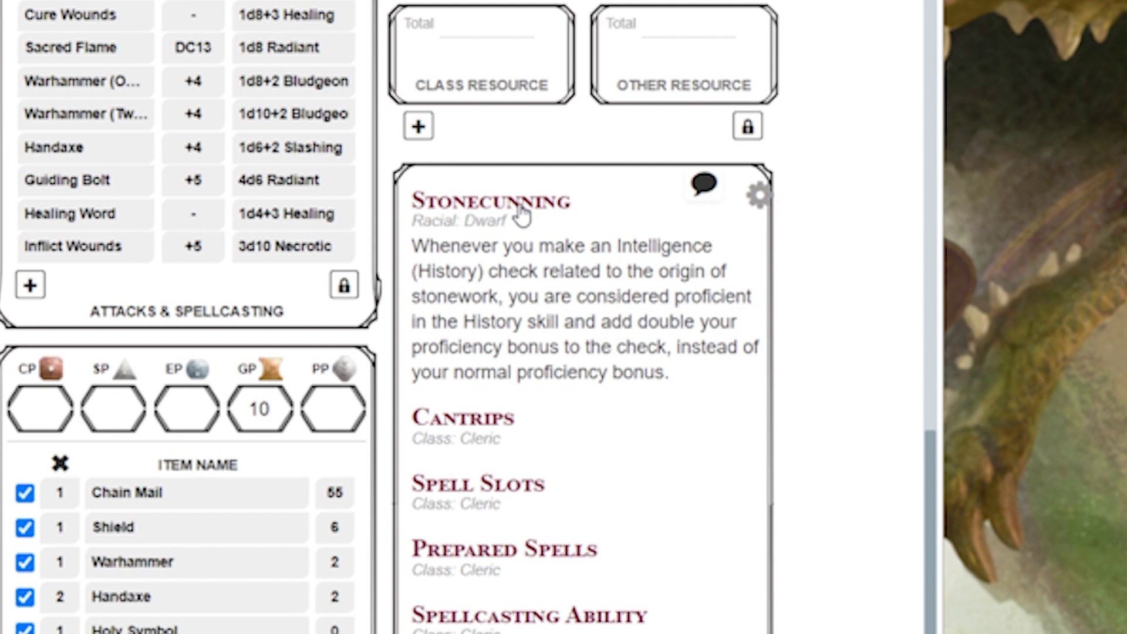
left_click(711, 189)
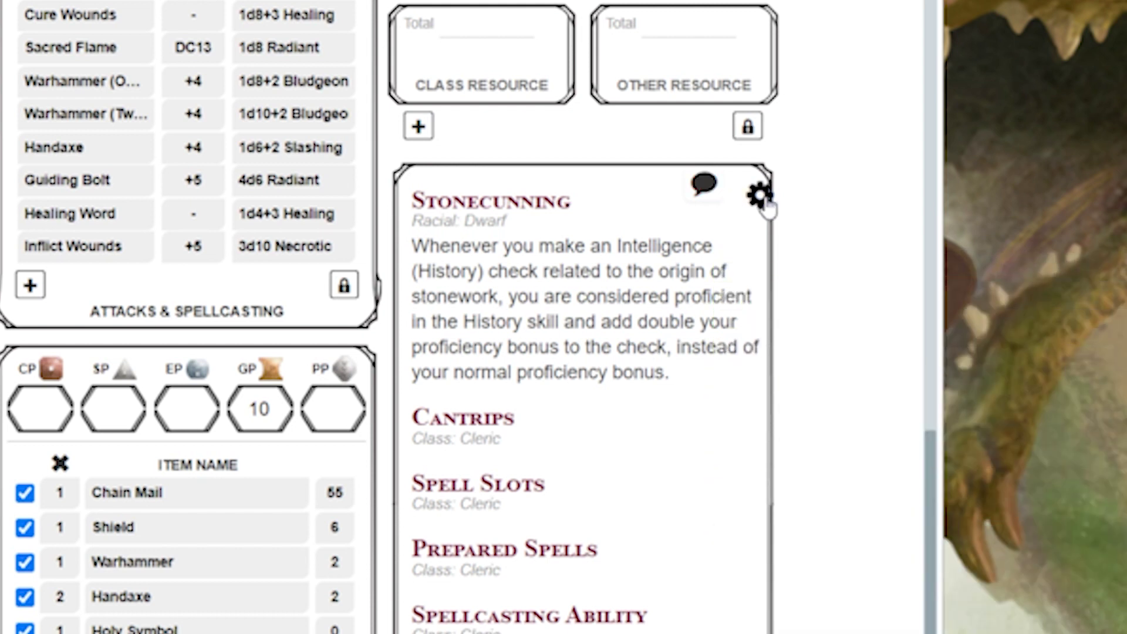
left_click(762, 199)
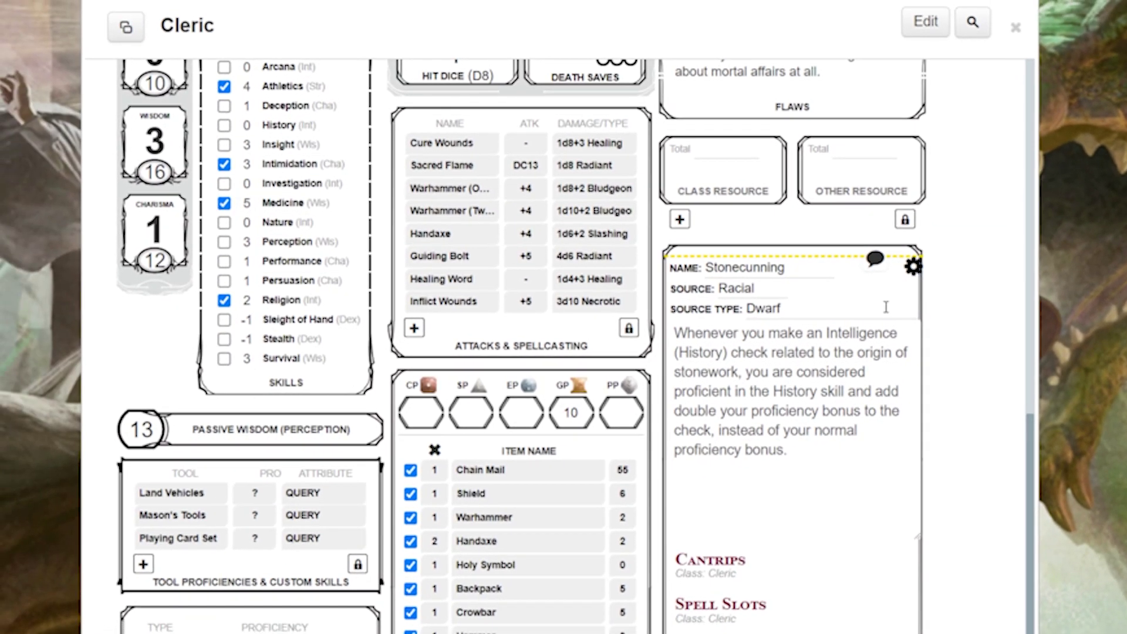
left_click_drag(1030, 458, 1009, 87)
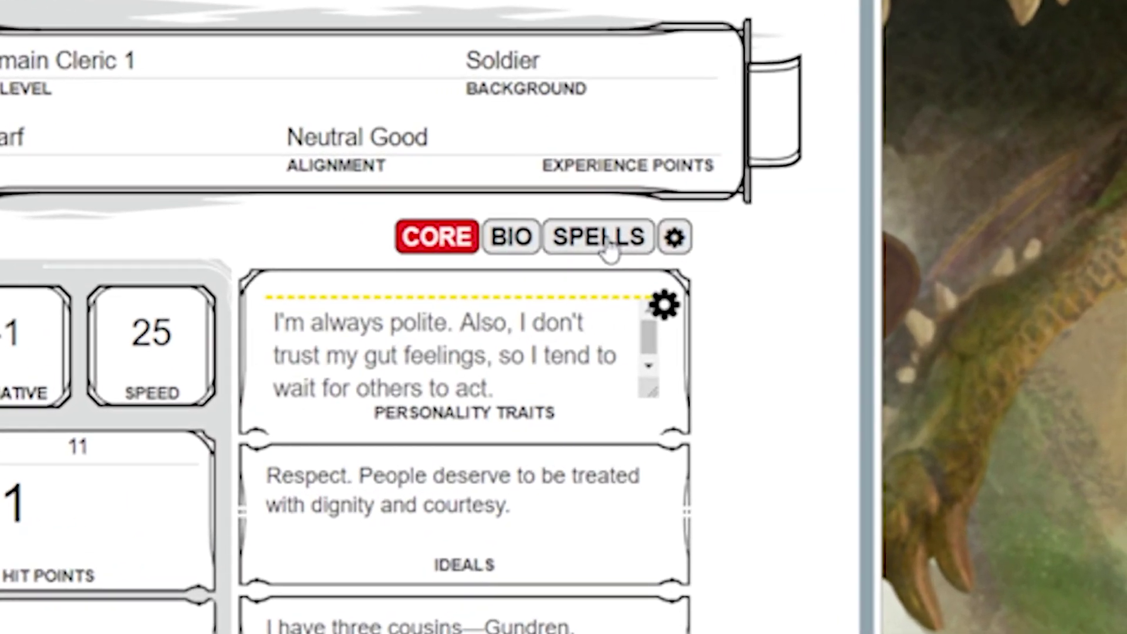
Step: On the spells page, share the Light cantrip's card and its description-only card to chat, then expand its details
left_click(877, 301)
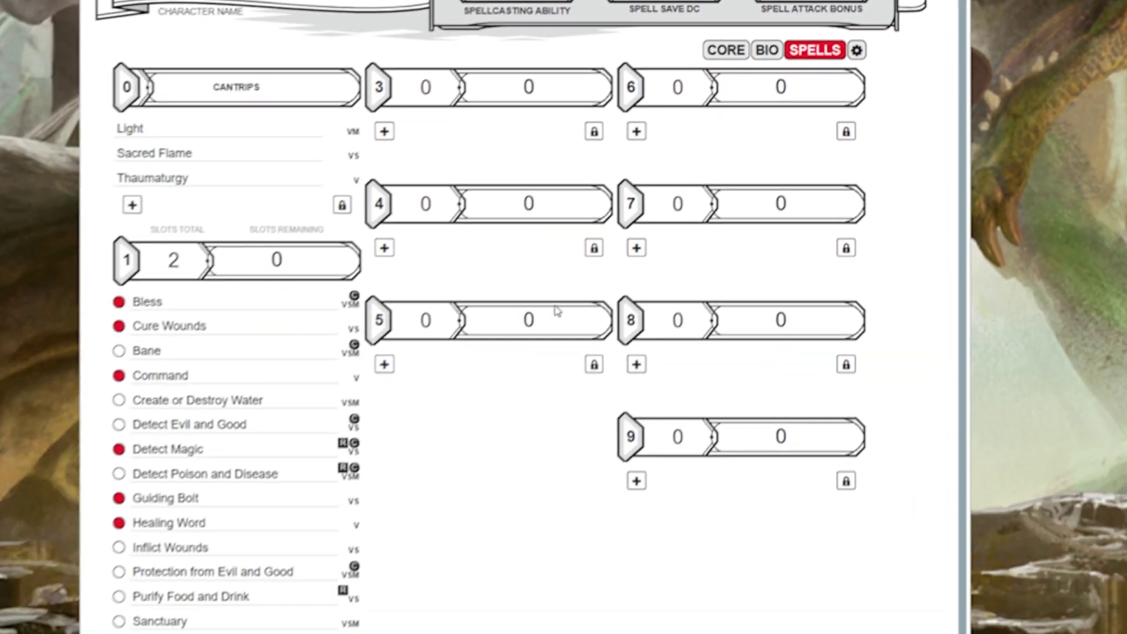
scroll(411, 411, "down", 2)
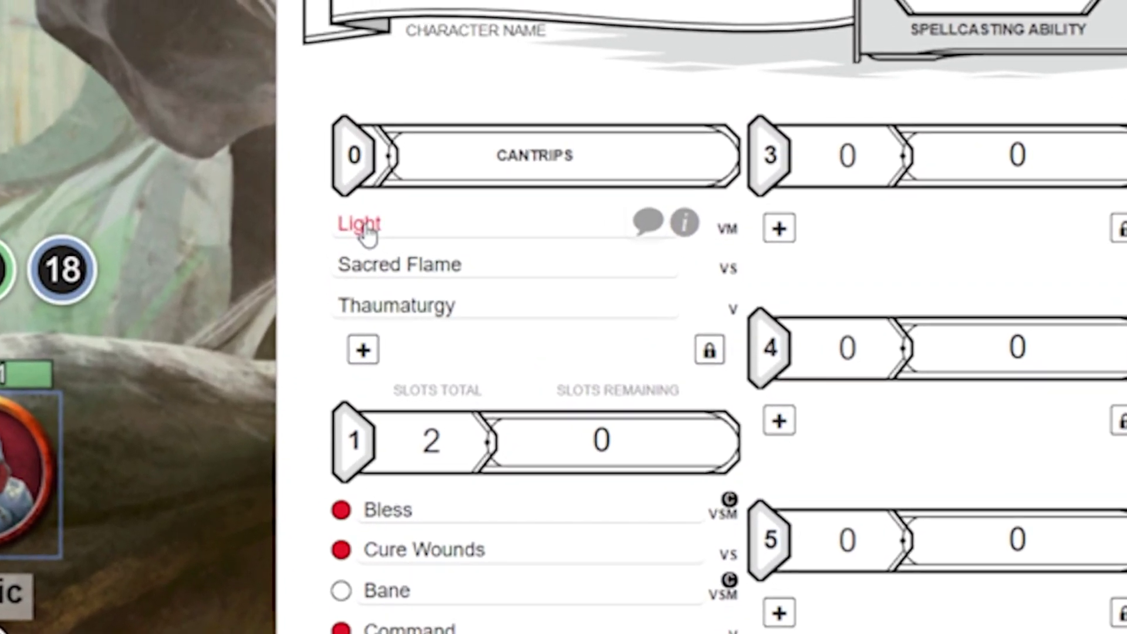
left_click(348, 183)
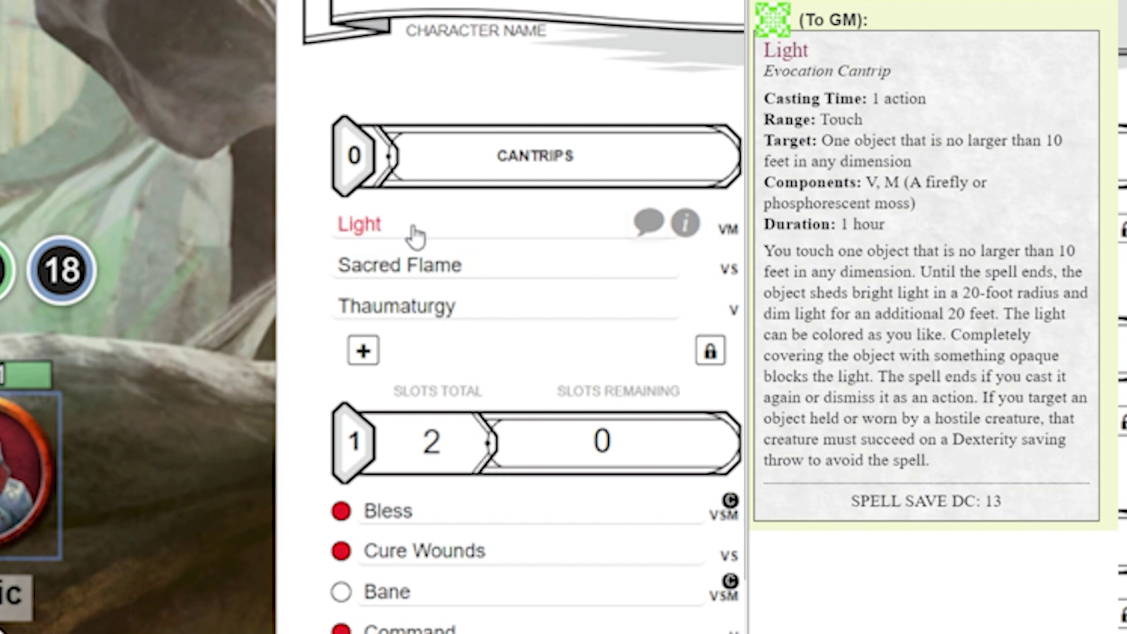
left_click(649, 226)
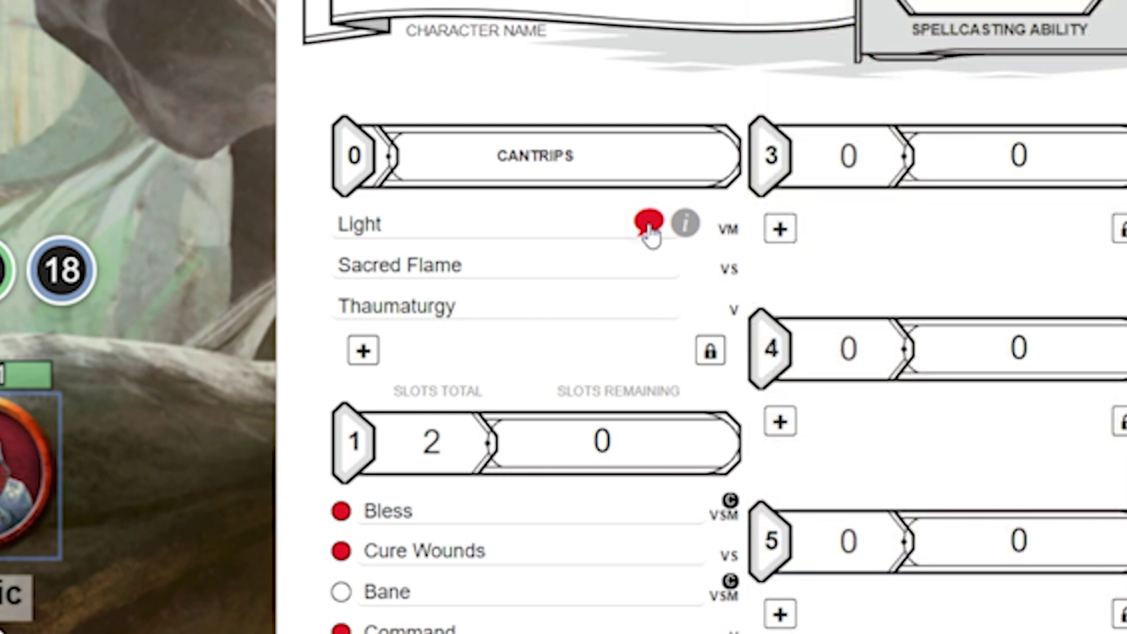
left_click(685, 223)
Step: Add a new blank entry to the cantrips list
scroll(641, 297, "down", 2)
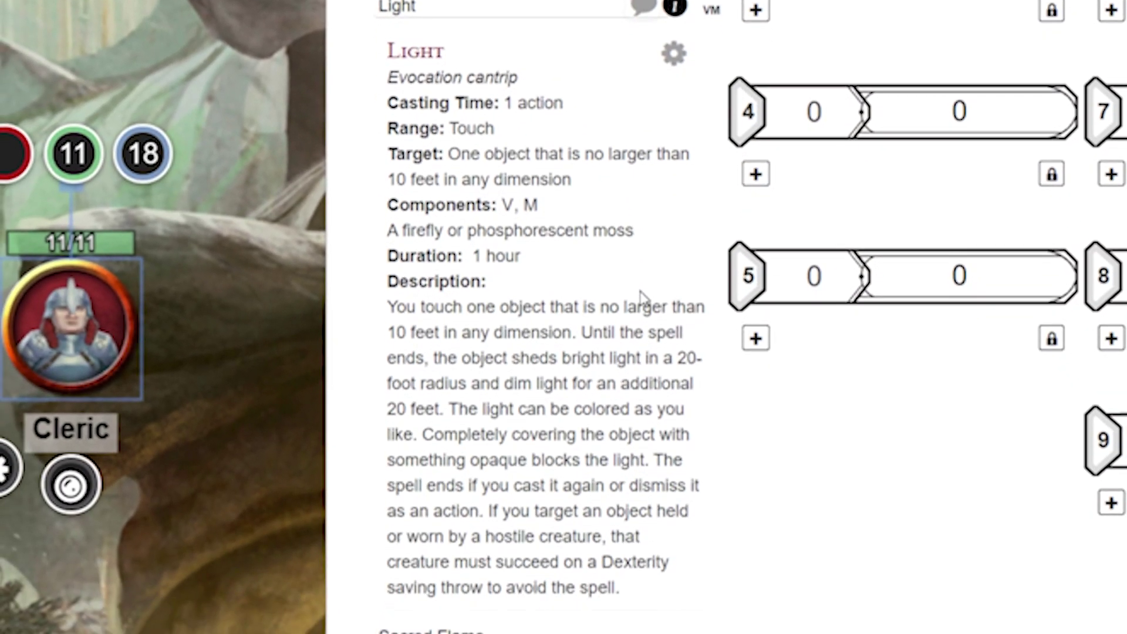
scroll(641, 296, "down", 2)
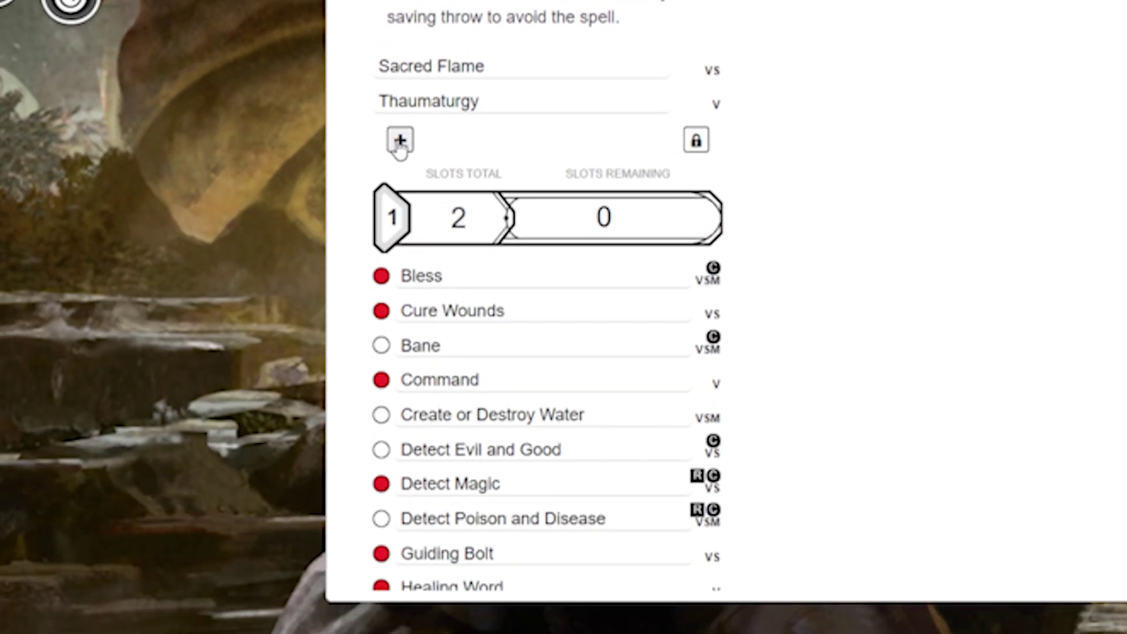
left_click(399, 141)
scroll(463, 178, "down", 8)
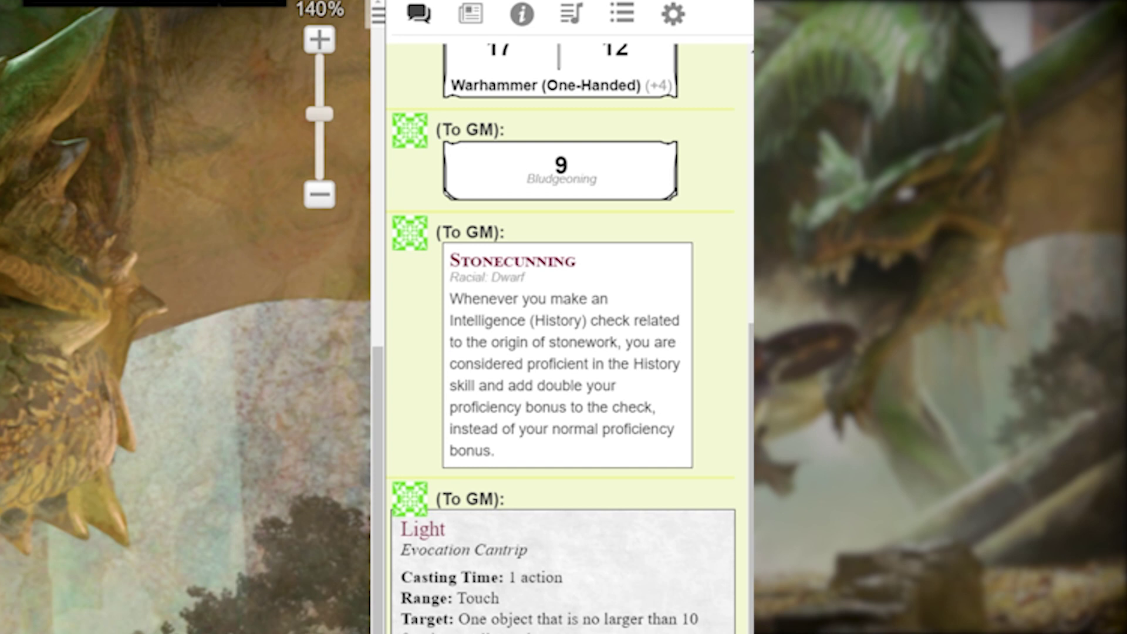
Step: Find the Player's Handbook Acid Splash in the compendium's Spells list, filtering by source
left_click(527, 22)
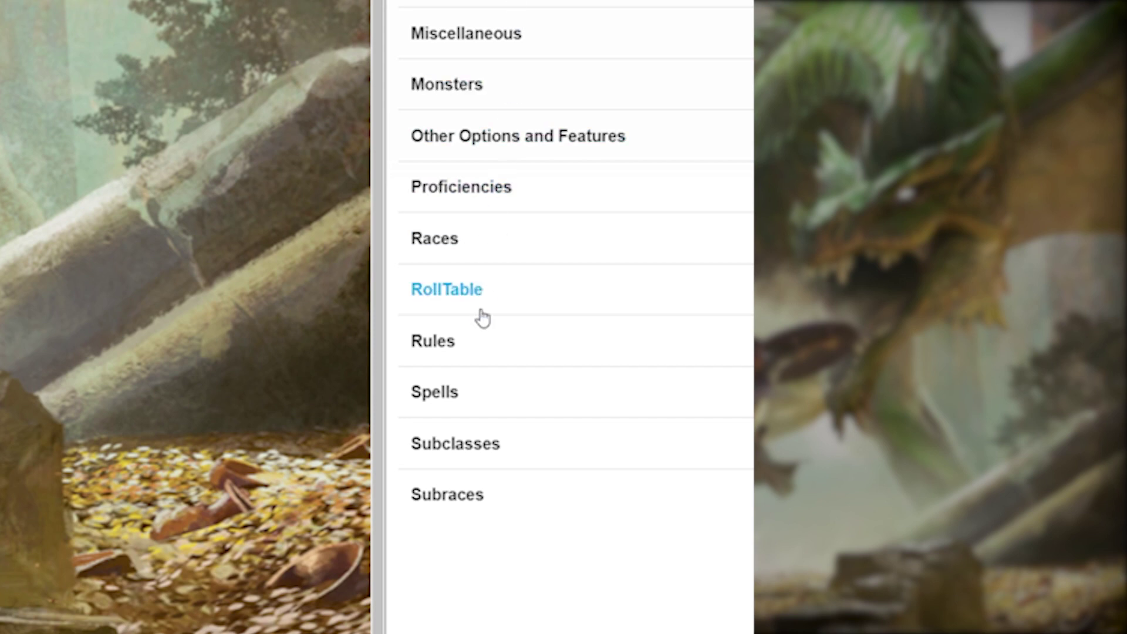
left_click(454, 400)
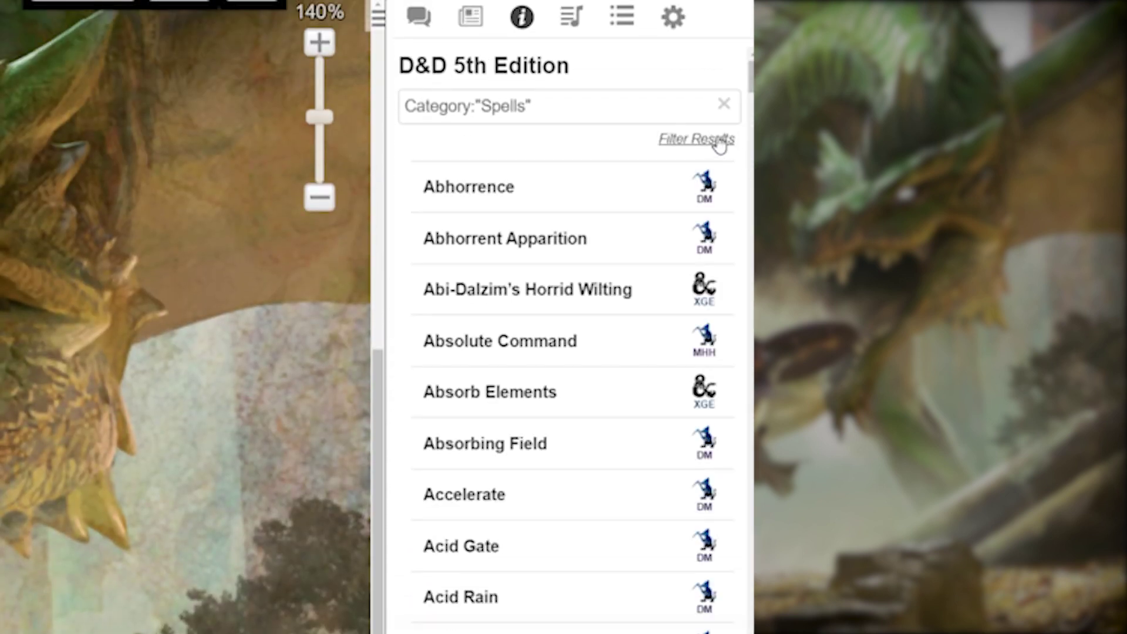
left_click(720, 146)
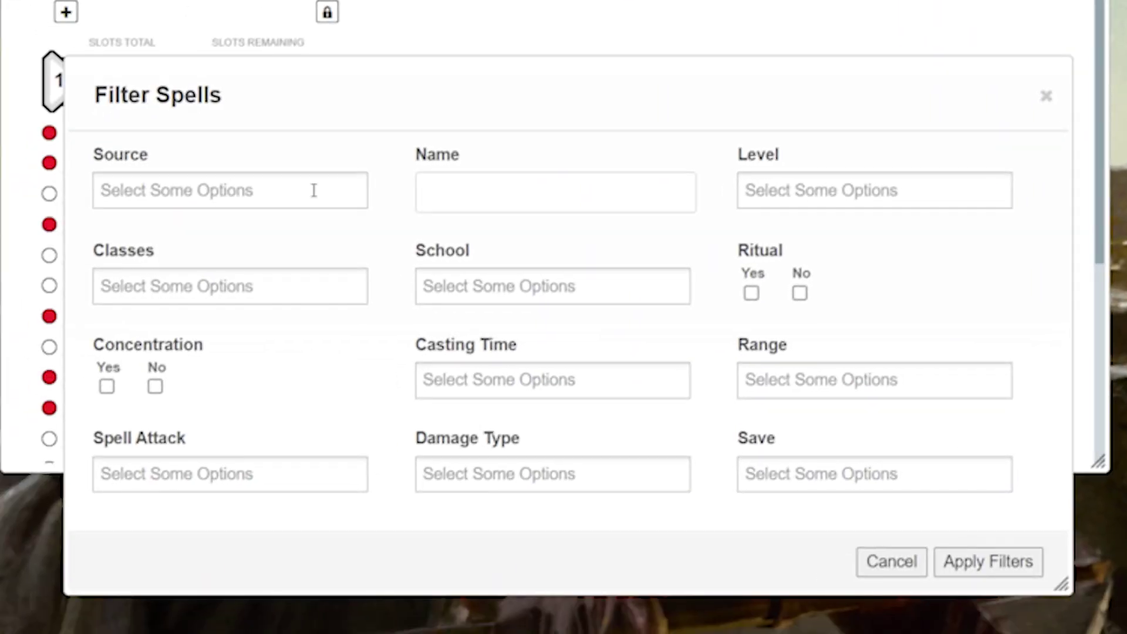
left_click(311, 189)
left_click_drag(361, 234, 327, 463)
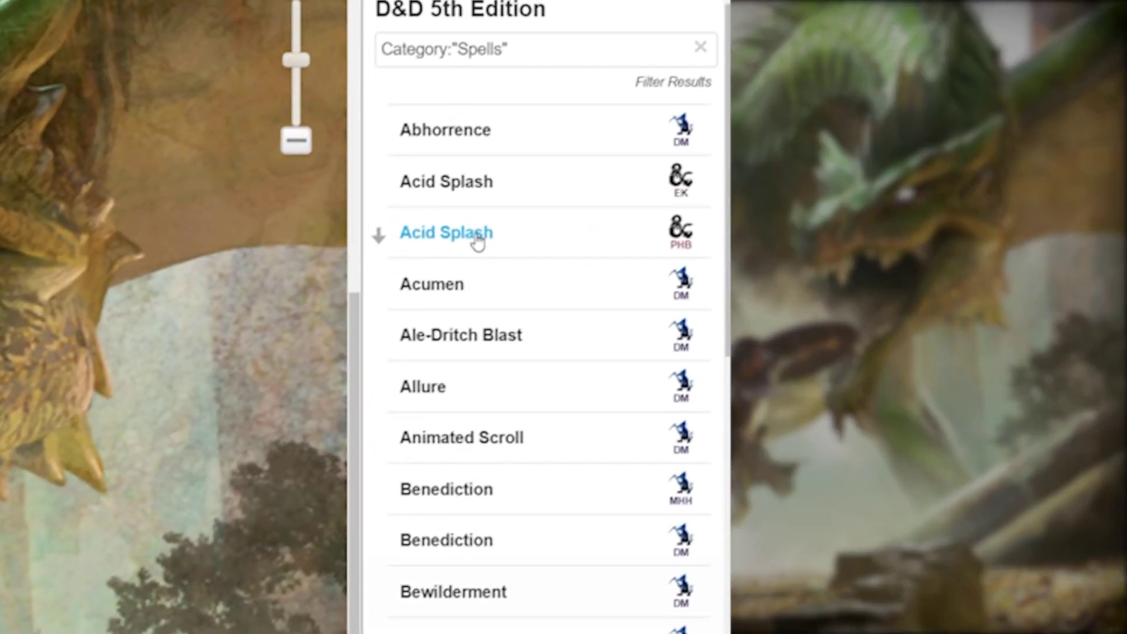
left_click(375, 238)
Step: Drop Acid Splash into the Cleric's cantrips and share its description in chat
left_click_drag(375, 240, 339, 235)
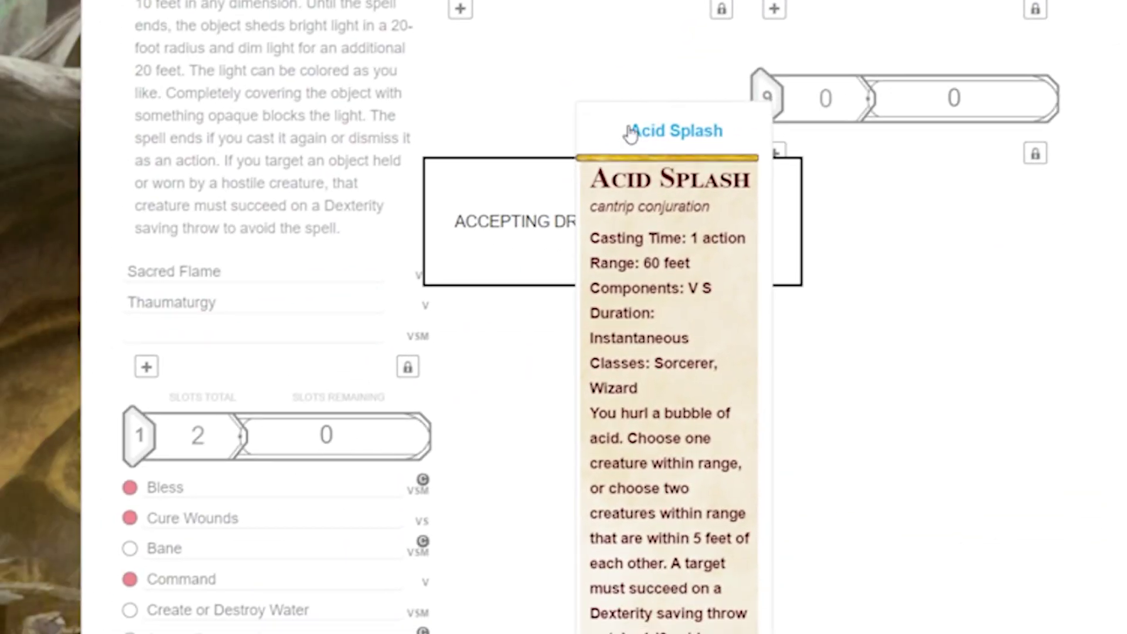
left_click_drag(631, 134, 629, 130)
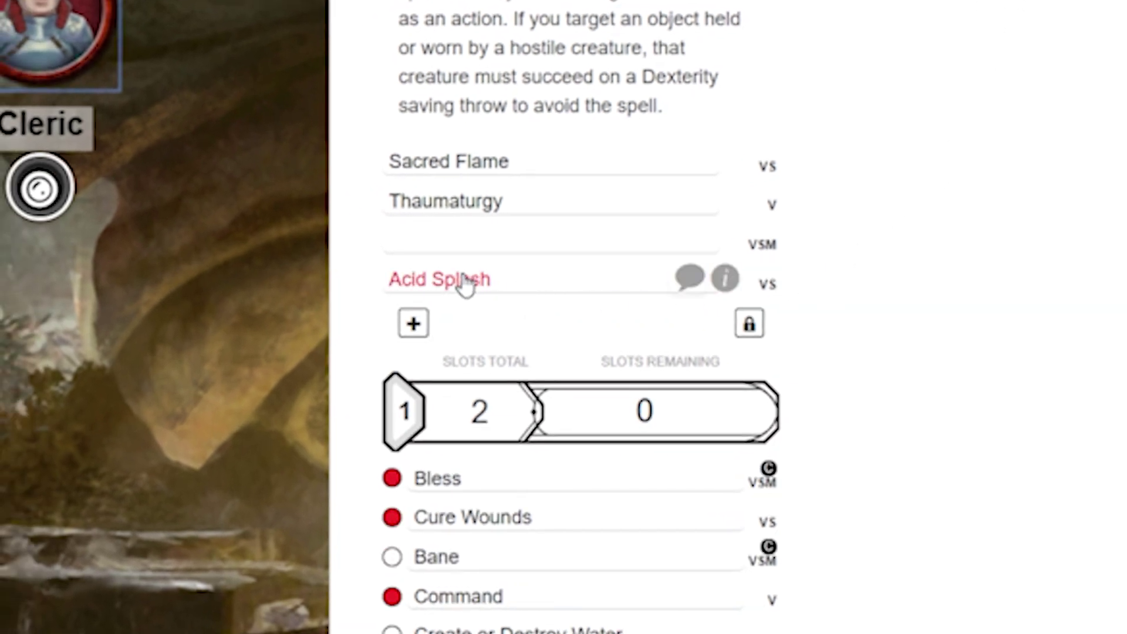
left_click(689, 281)
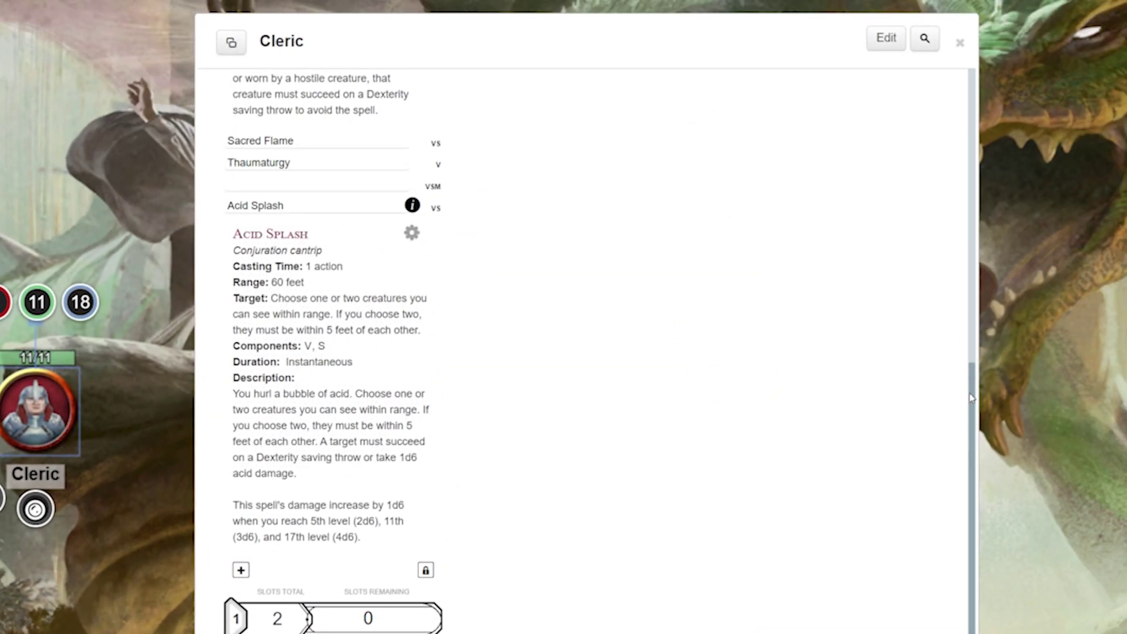
left_click_drag(971, 398, 949, 125)
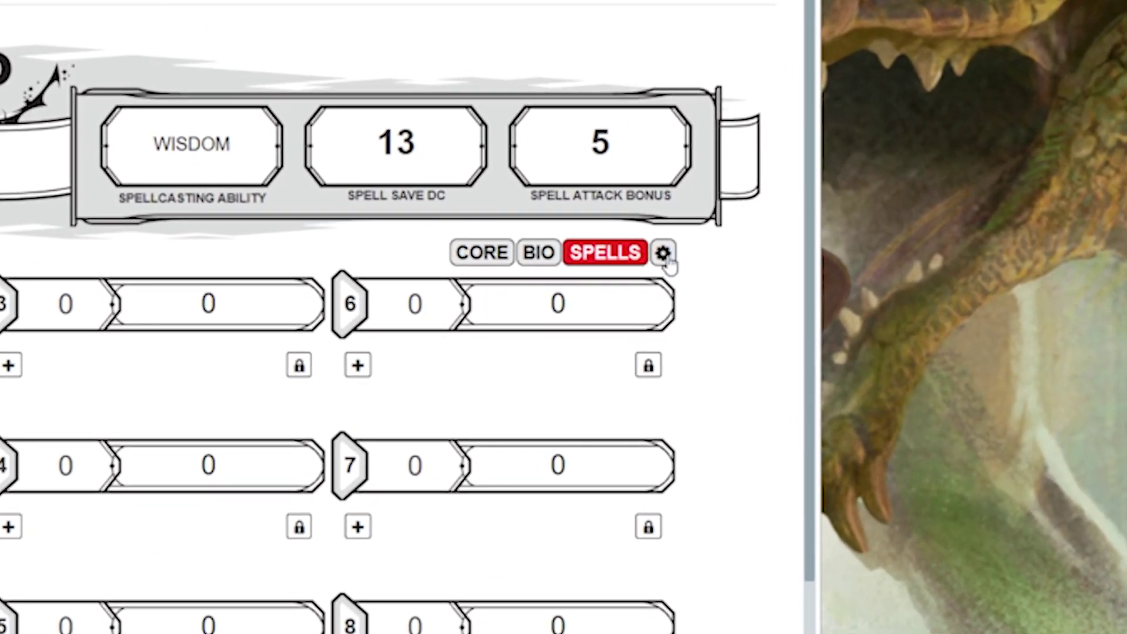
Step: Launch the Level+ Charactermancer from the sheet settings and advance to the levels page
left_click(664, 254)
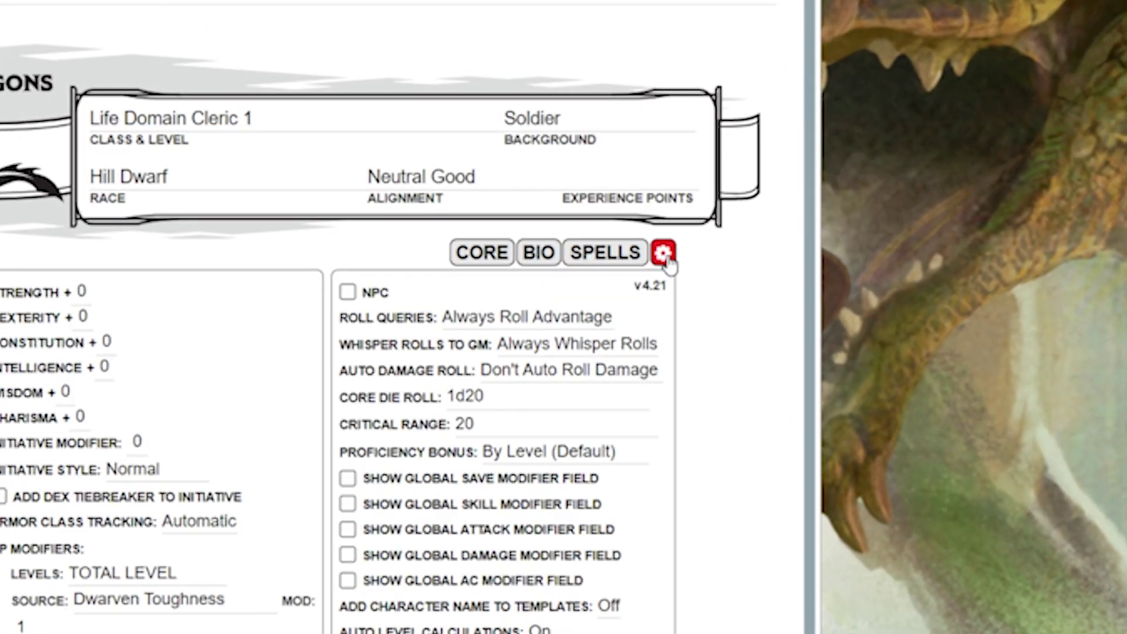
scroll(730, 171, "down", 10)
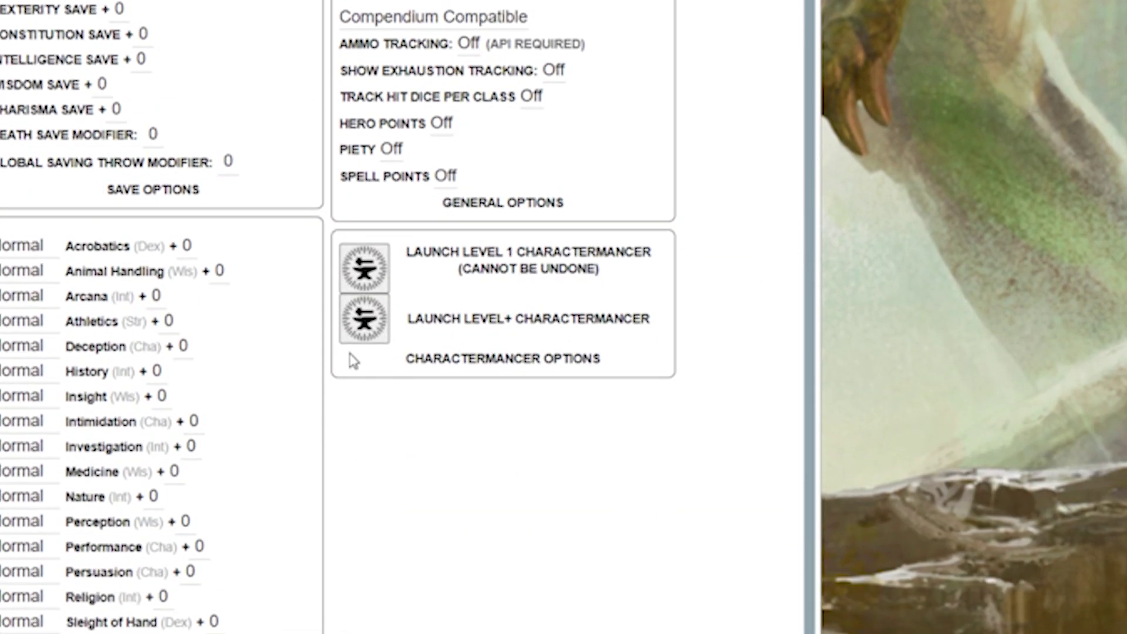
left_click(368, 327)
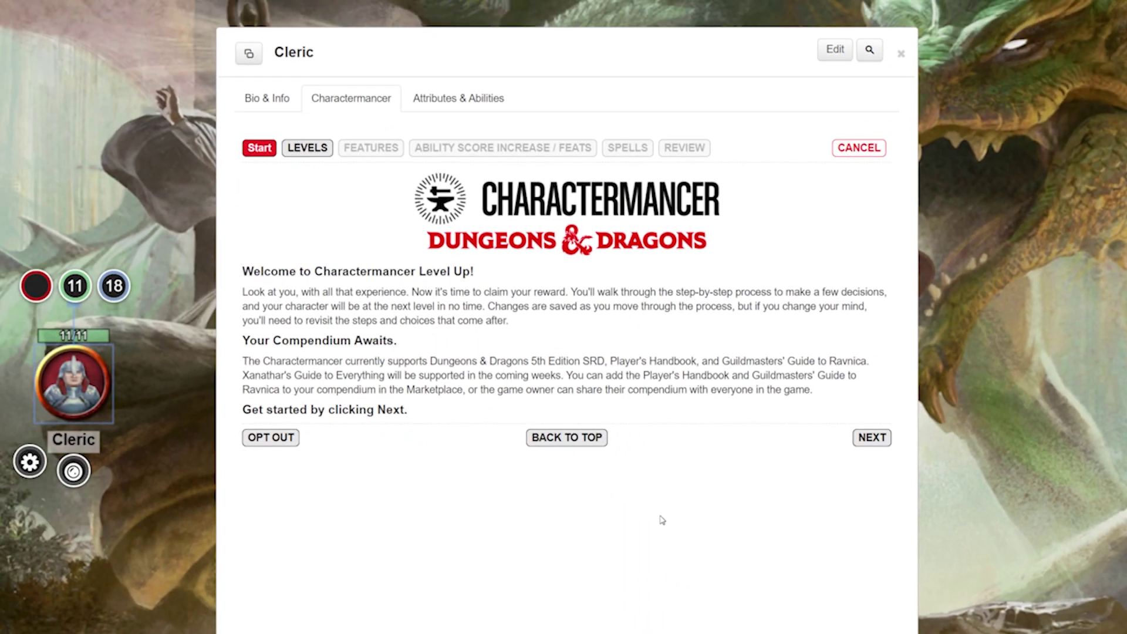
left_click(871, 438)
Step: Roll hit points to 20 for level 2 and advance through Features to the Spells step
left_click(344, 410)
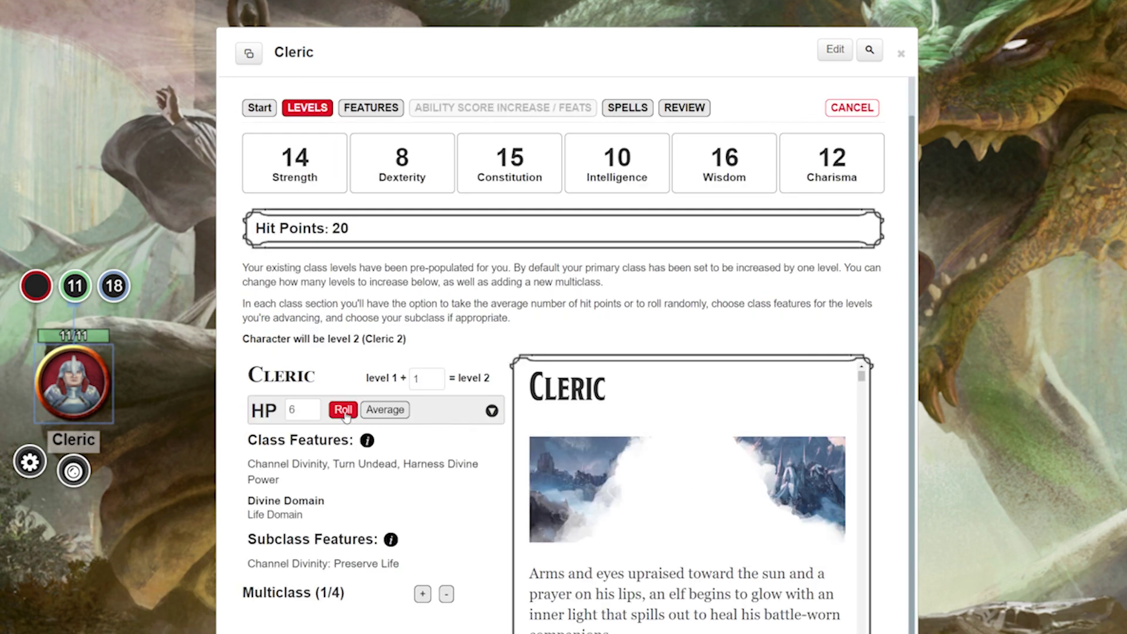
left_click(371, 108)
scroll(564, 352, "down", 3)
left_click(627, 108)
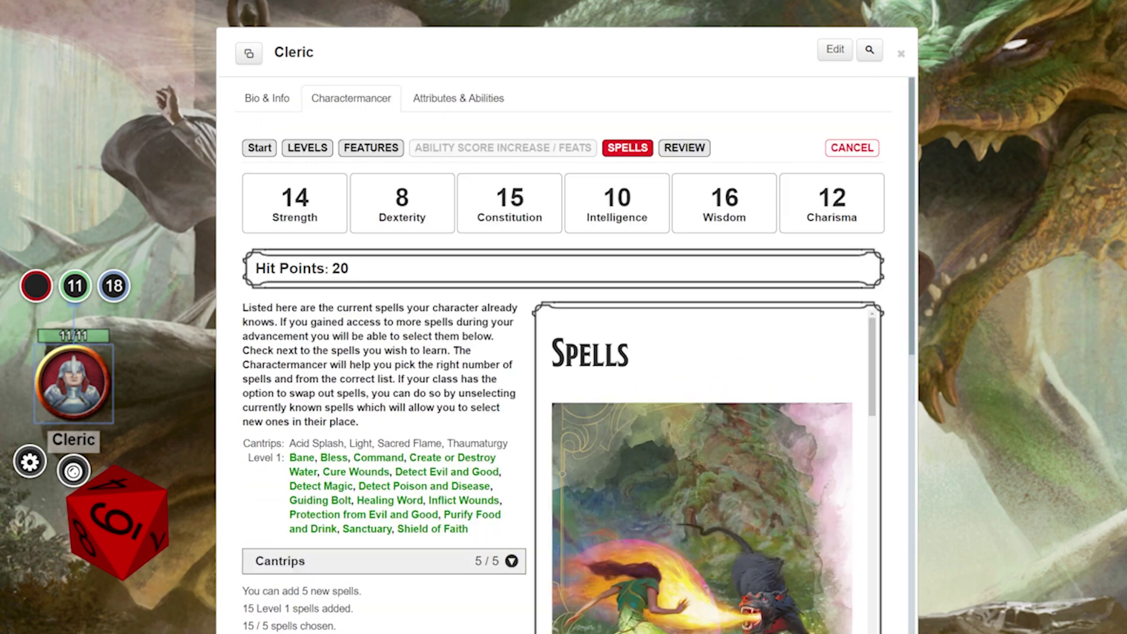
scroll(563, 411, "down", 6)
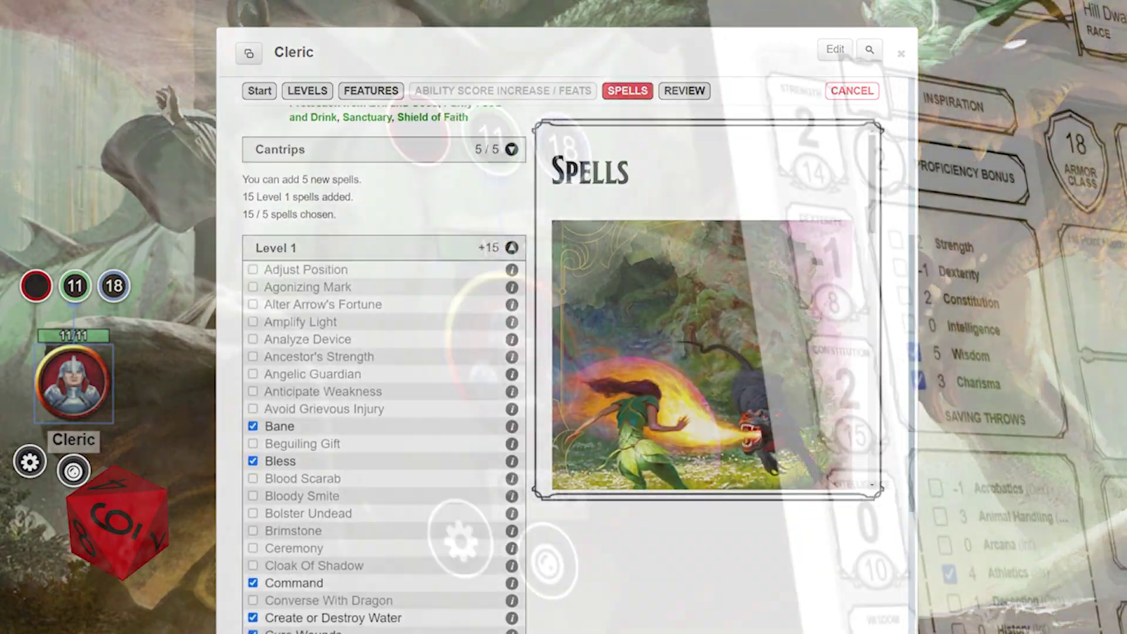